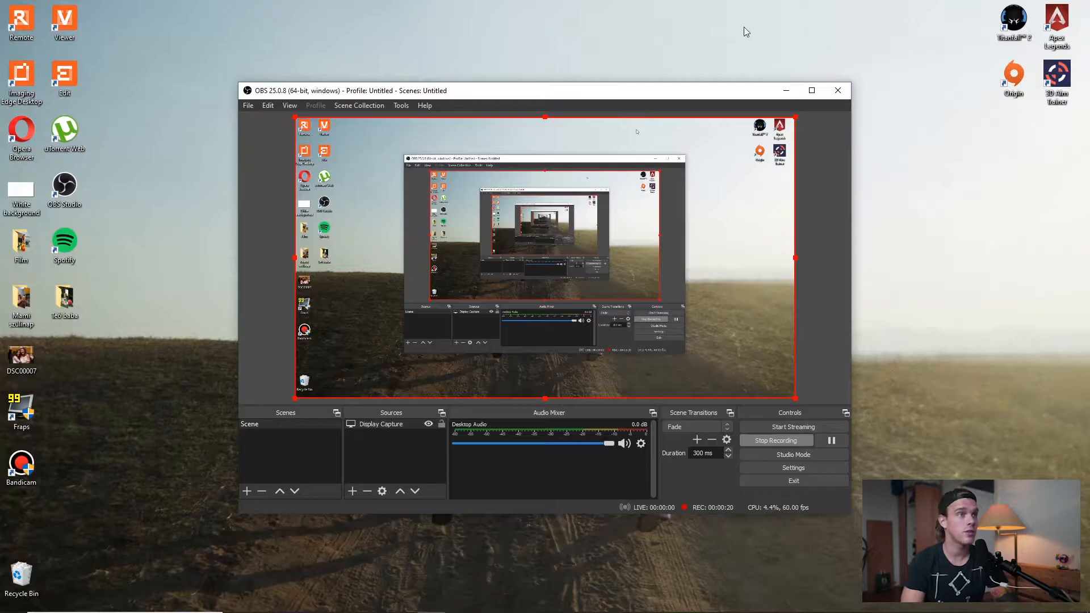
# Minimize the recording window and open Lightroom Classic from its desktop shortcut
pyautogui.click(786, 91)
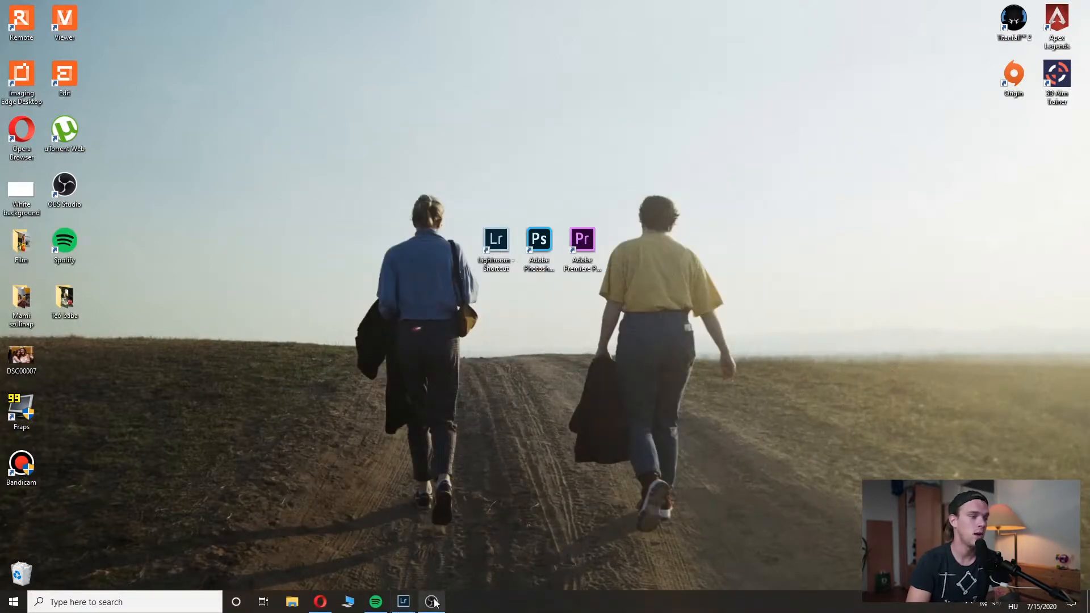
pyautogui.moveTo(432, 602)
pyautogui.moveTo(441, 563)
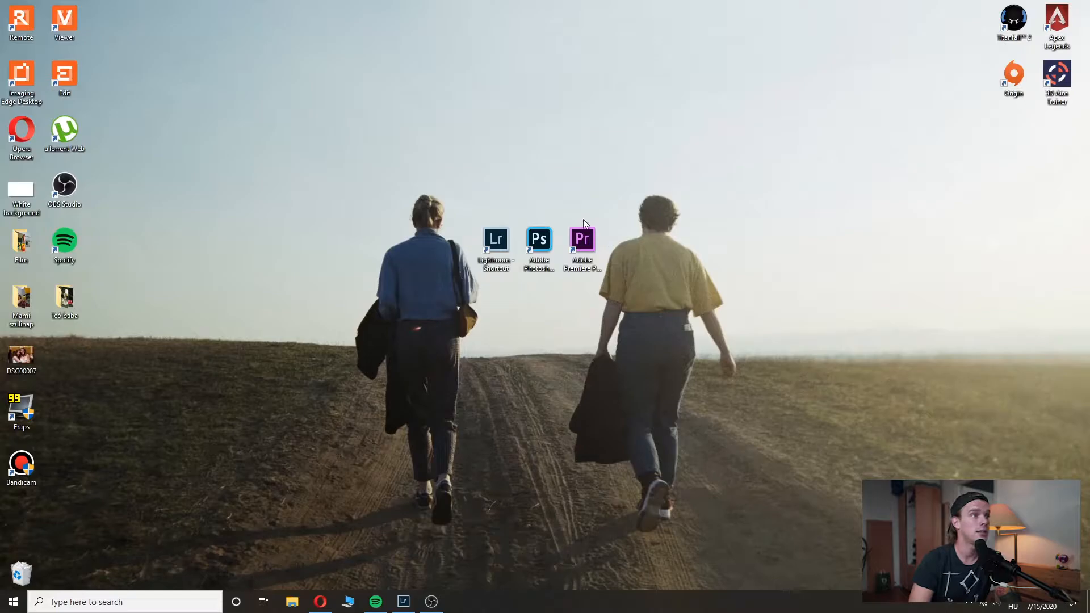
pyautogui.doubleClick(489, 255)
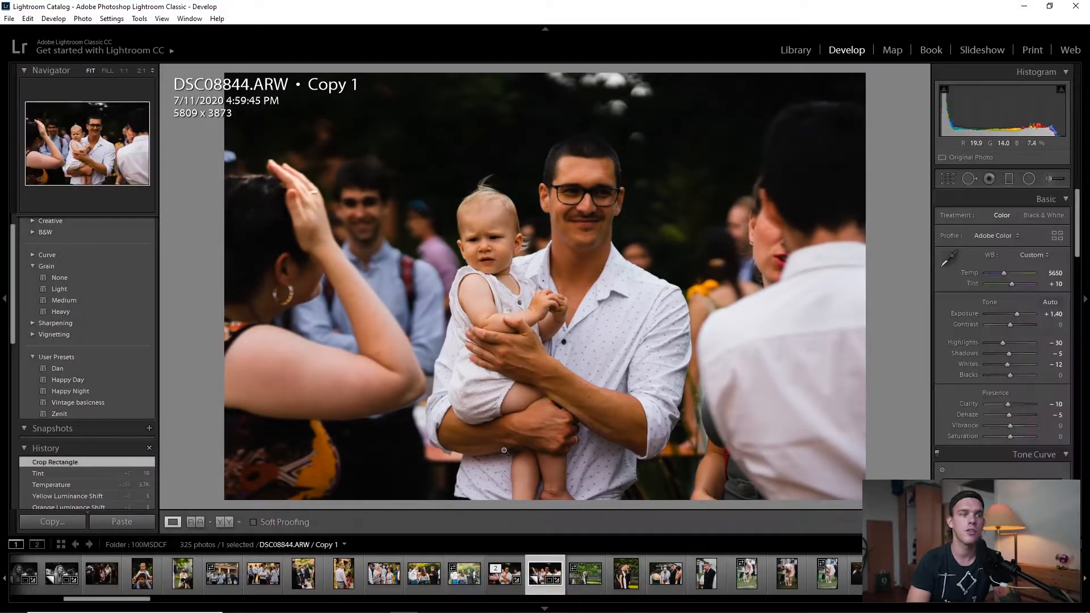
# Reset the develop settings of DSC08844.ARW Copy 1 and raise its exposure to +1.00
pyautogui.hotkey('ctrl', 'shift', 'r')
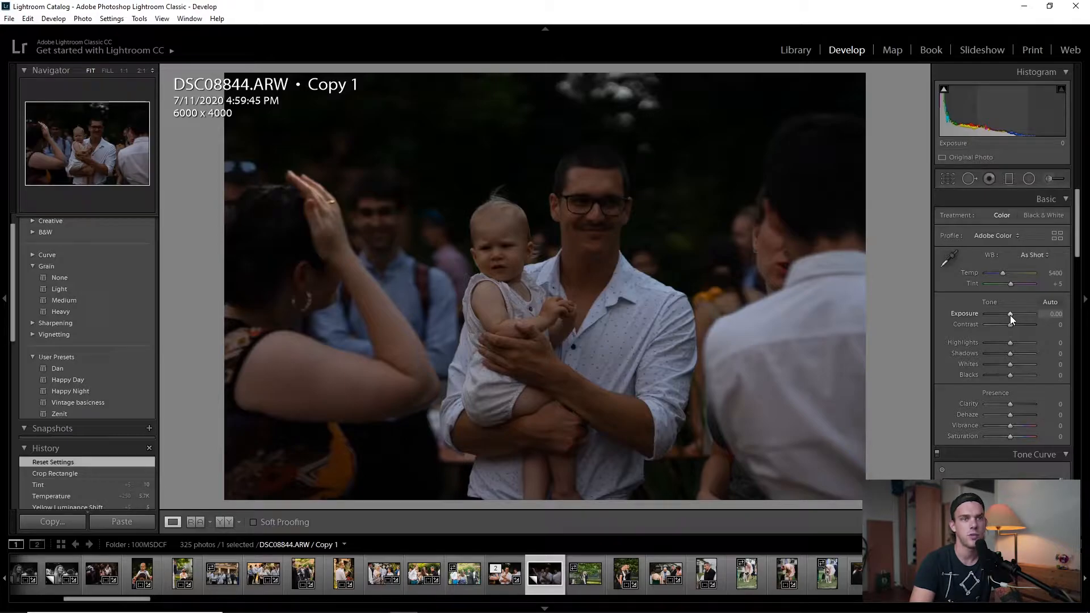
pyautogui.press('Up')
pyautogui.press('Up')
pyautogui.press('Up')
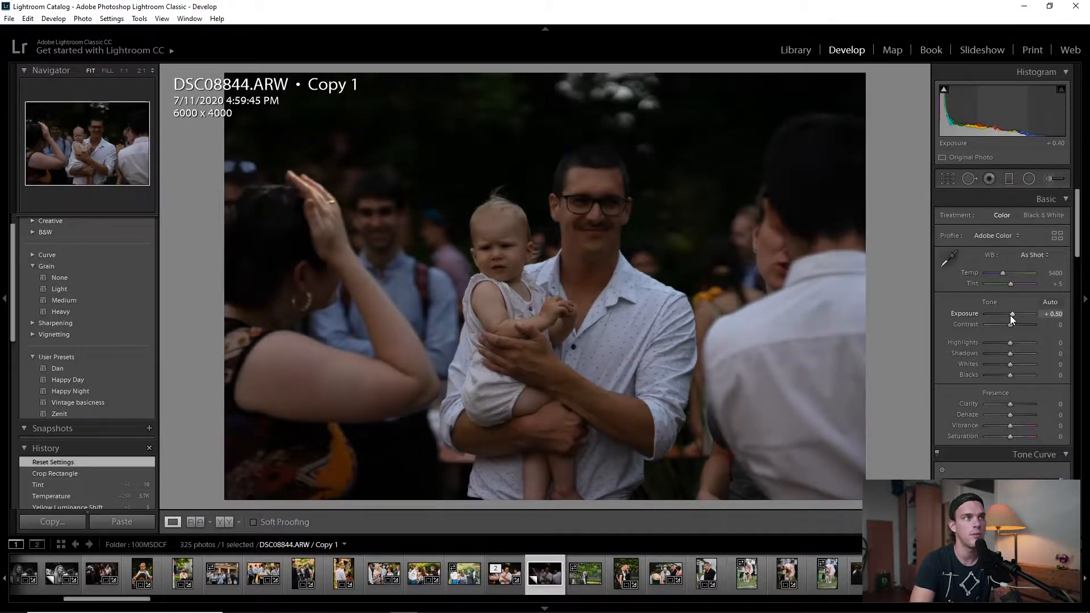
pyautogui.press('Up')
pyautogui.press('Up')
pyautogui.press('Up')
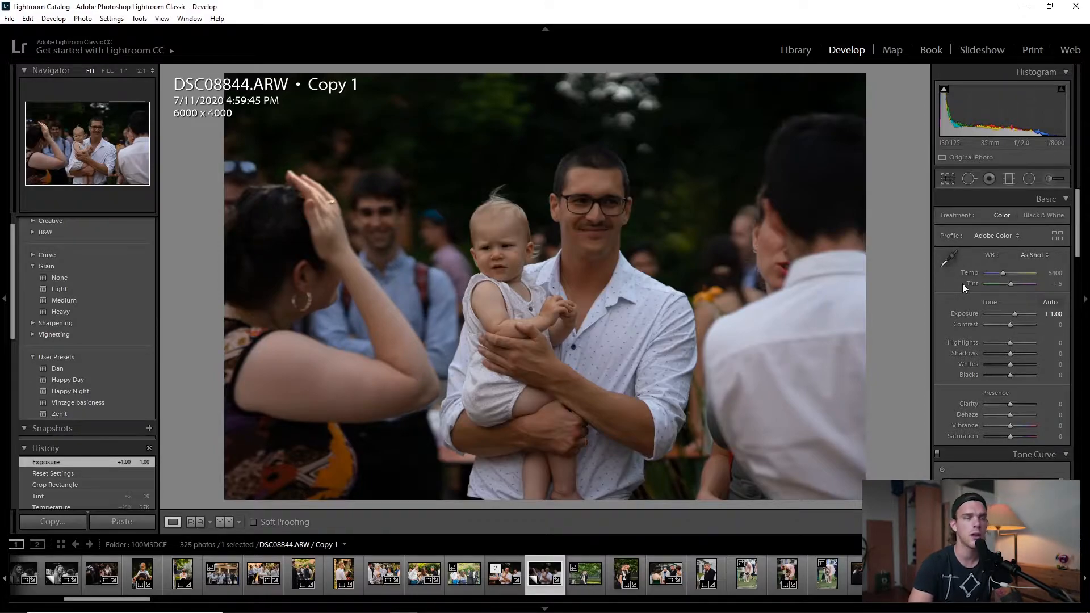
# Lower the photo's Clarity to -10 and its Dehaze to -5
pyautogui.scroll(-2, 948, 297)
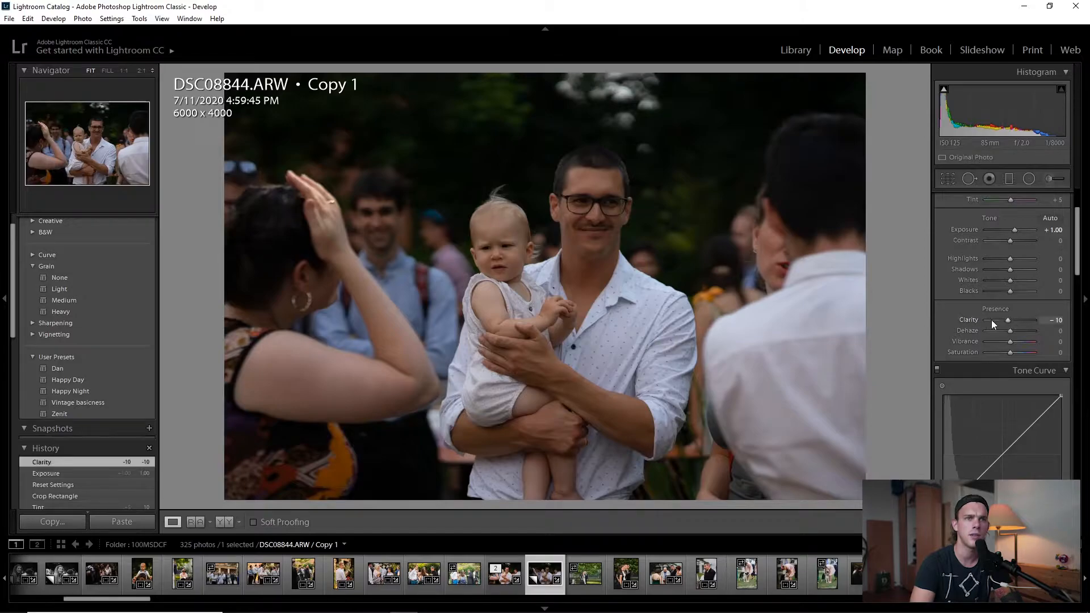
pyautogui.press('Down')
pyautogui.press('Down')
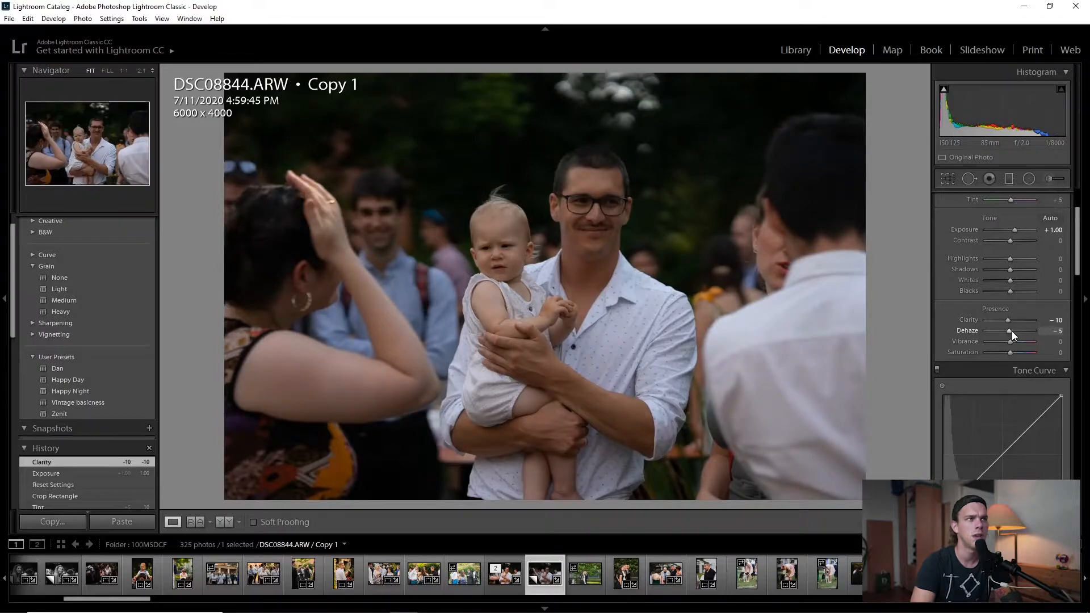
pyautogui.press('Down')
pyautogui.press('Down')
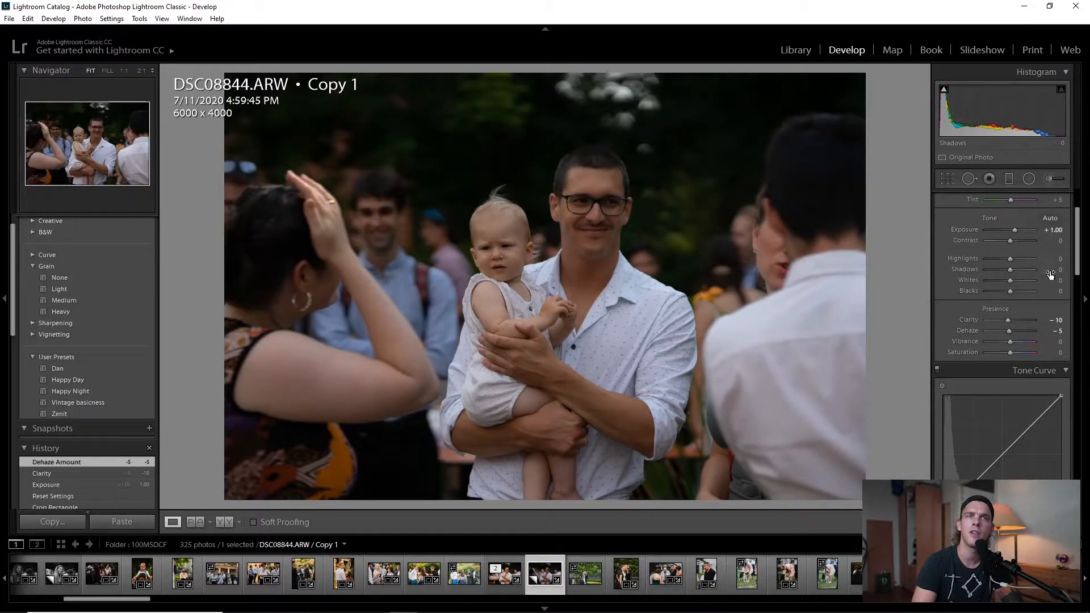
# Switch the tone curve to its region adjustments, and return it to point curve editing
pyautogui.scroll(-3, 1050, 275)
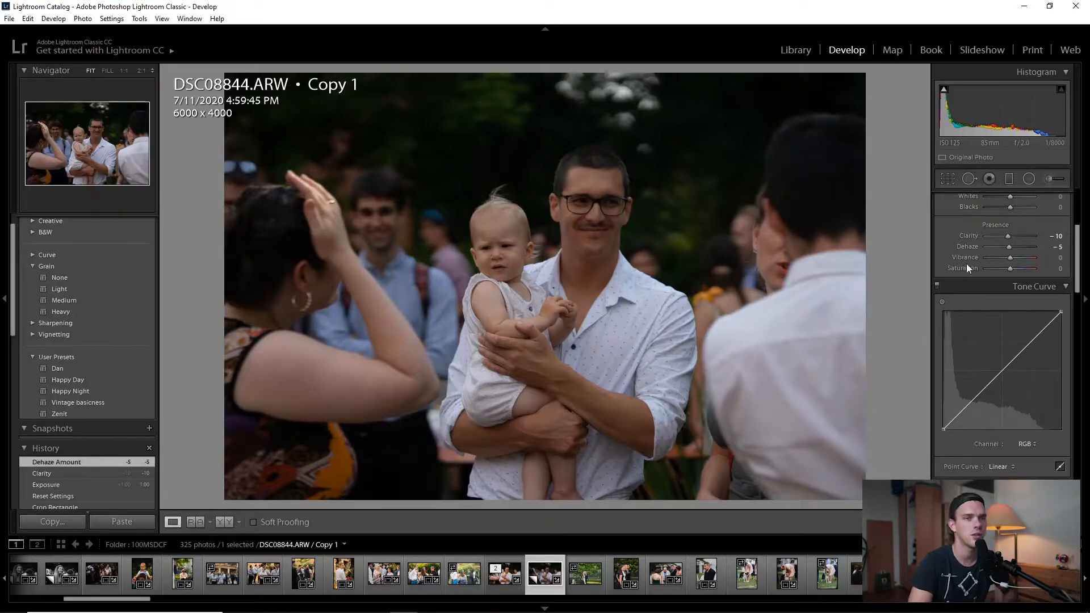
pyautogui.click(1060, 466)
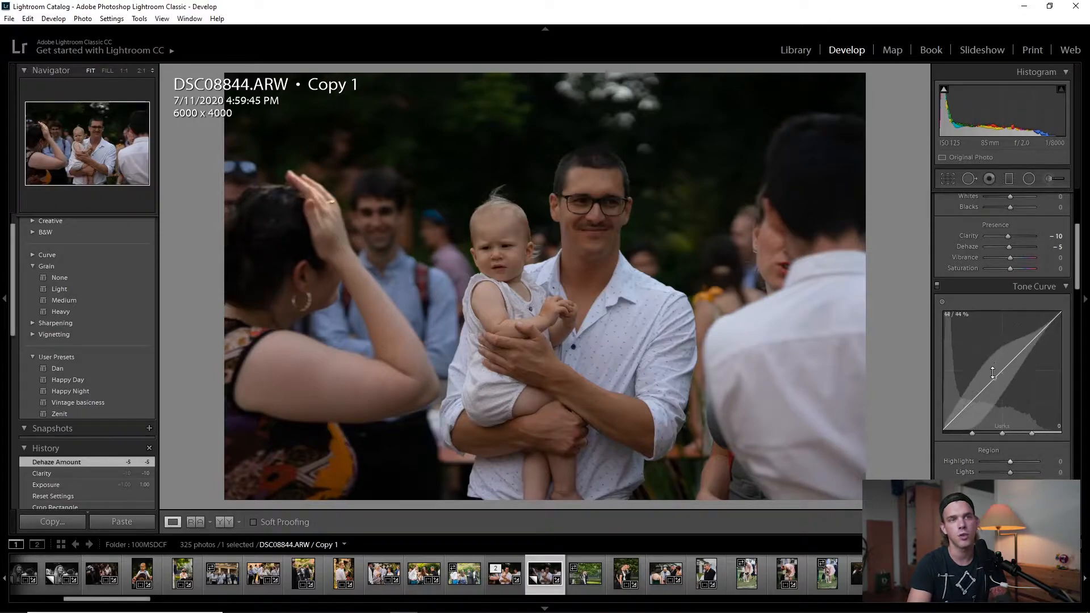
pyautogui.scroll(-3, 1033, 352)
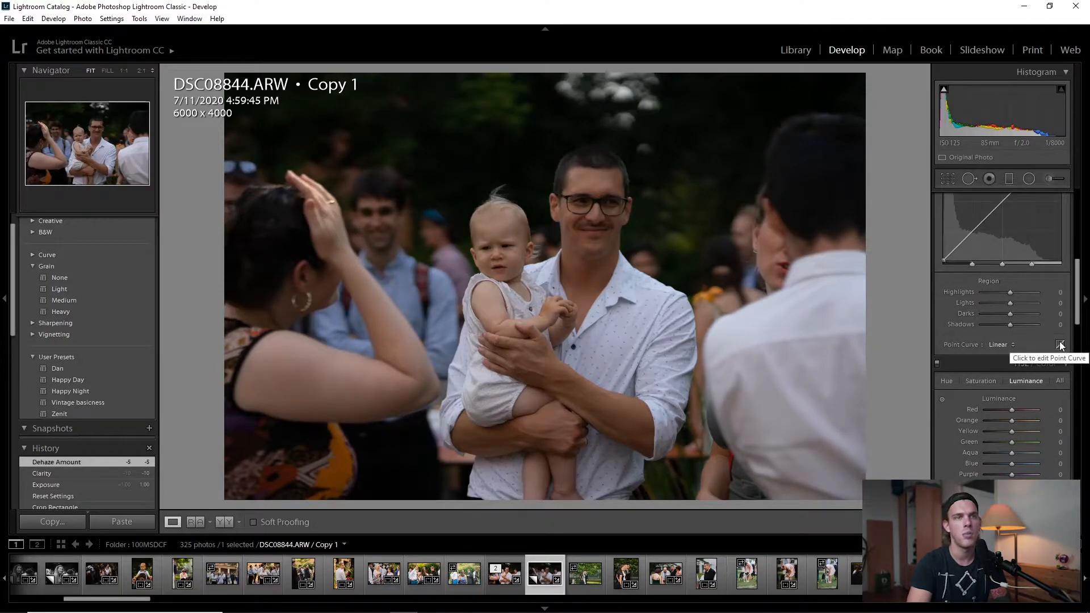
pyautogui.click(1060, 345)
pyautogui.scroll(3, 1061, 316)
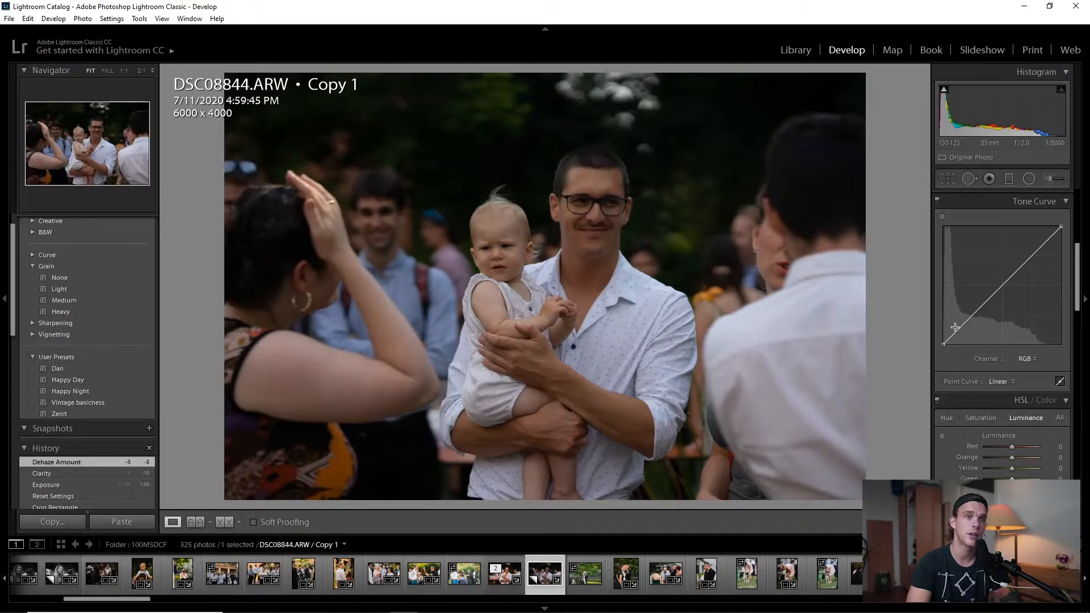
# Shape the RGB point curve with a lowered shadow point and a raised midtone point, removing the trial highlight point
pyautogui.moveTo(973, 318); pyautogui.dragTo(972, 322)
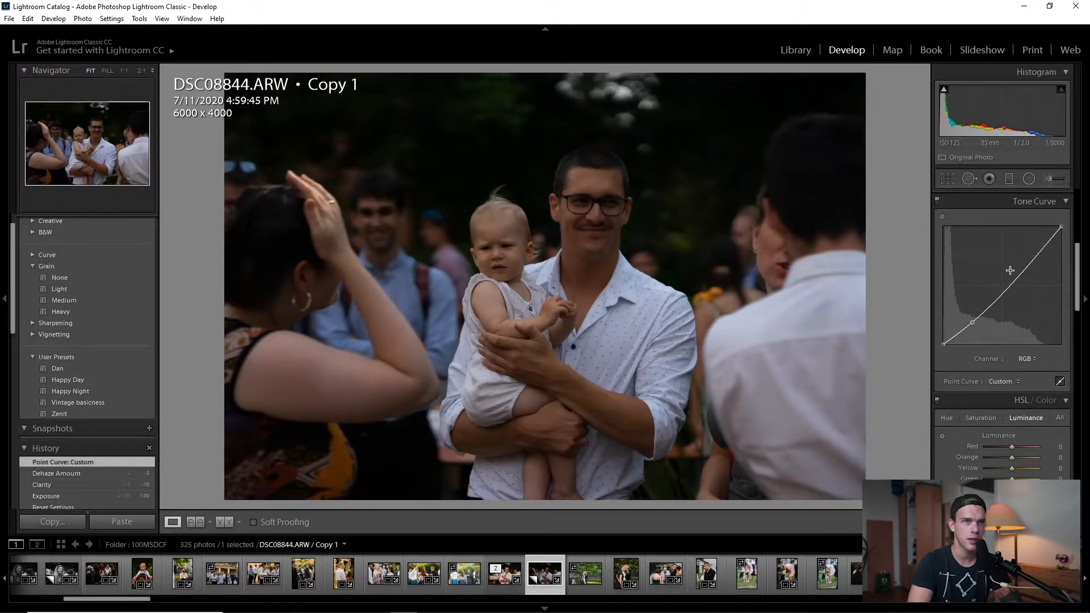
pyautogui.moveTo(1032, 260); pyautogui.dragTo(1033, 249)
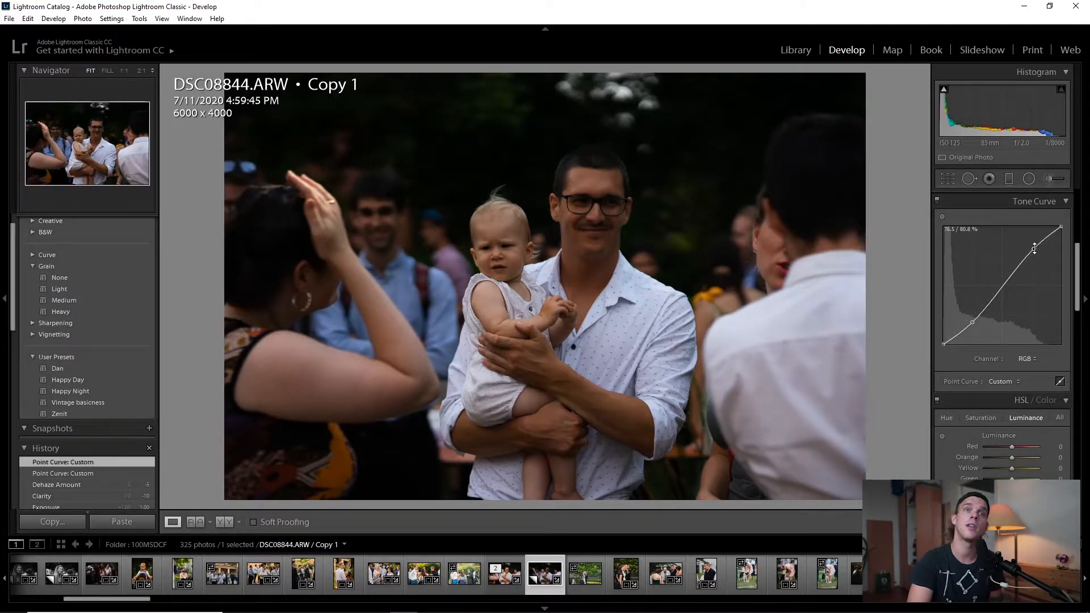
pyautogui.doubleClick(1033, 249)
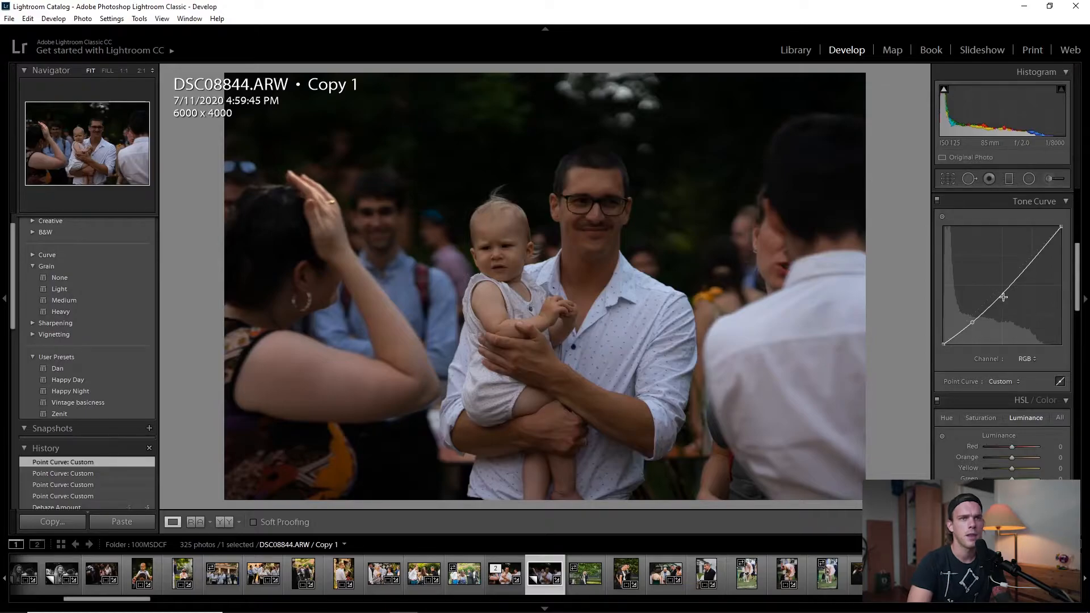
pyautogui.moveTo(1004, 295); pyautogui.dragTo(1002, 276)
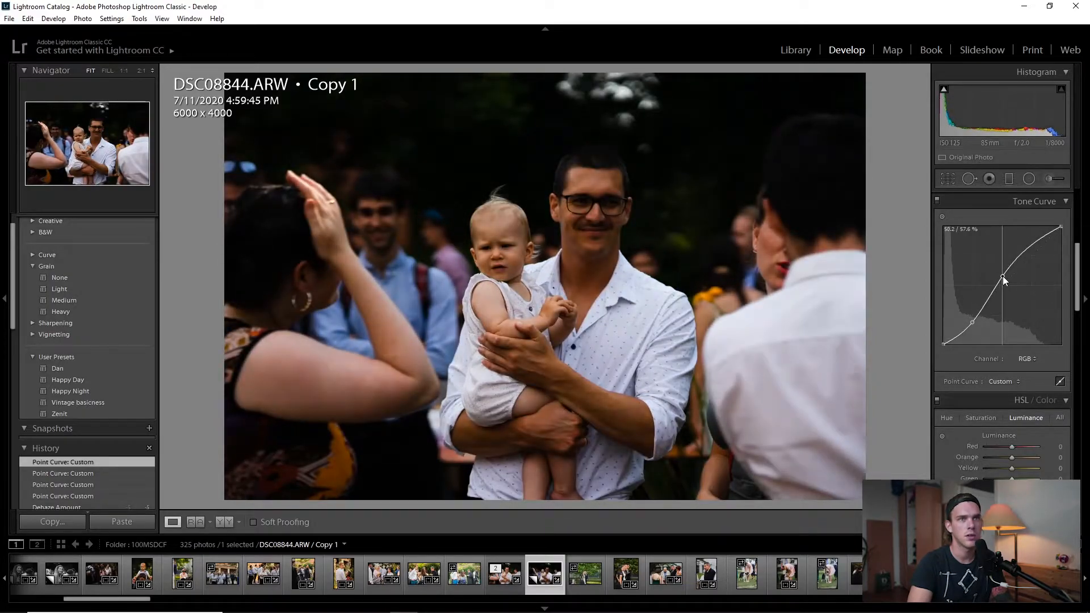
pyautogui.moveTo(973, 323); pyautogui.dragTo(971, 319)
pyautogui.moveTo(1002, 278); pyautogui.dragTo(1002, 273)
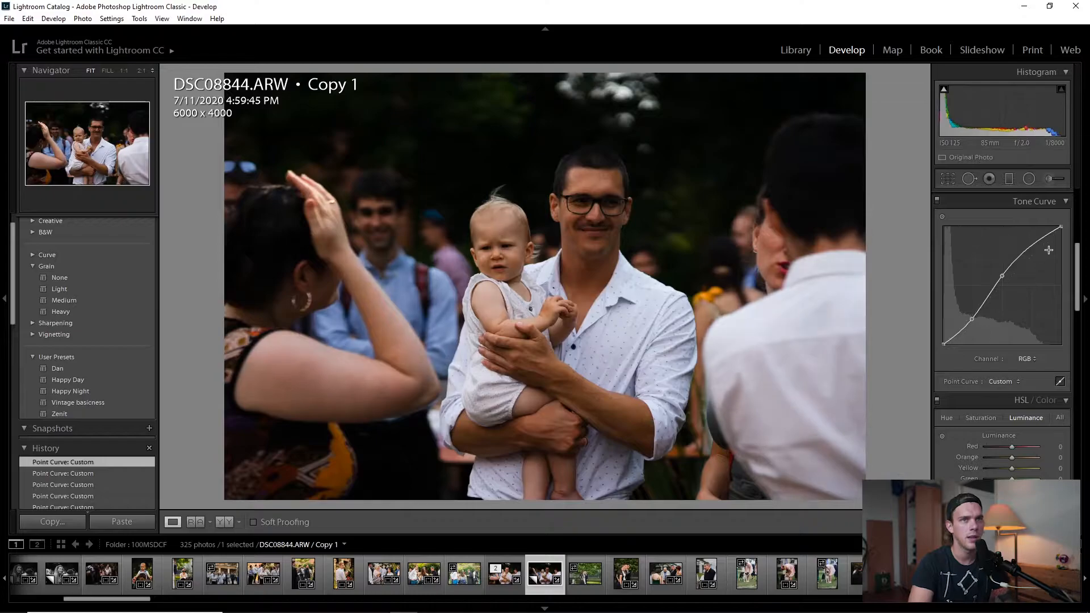
# Lower the RGB curve's white end point slightly and lift its black end point slightly
pyautogui.moveTo(1062, 227); pyautogui.dragTo(1063, 232)
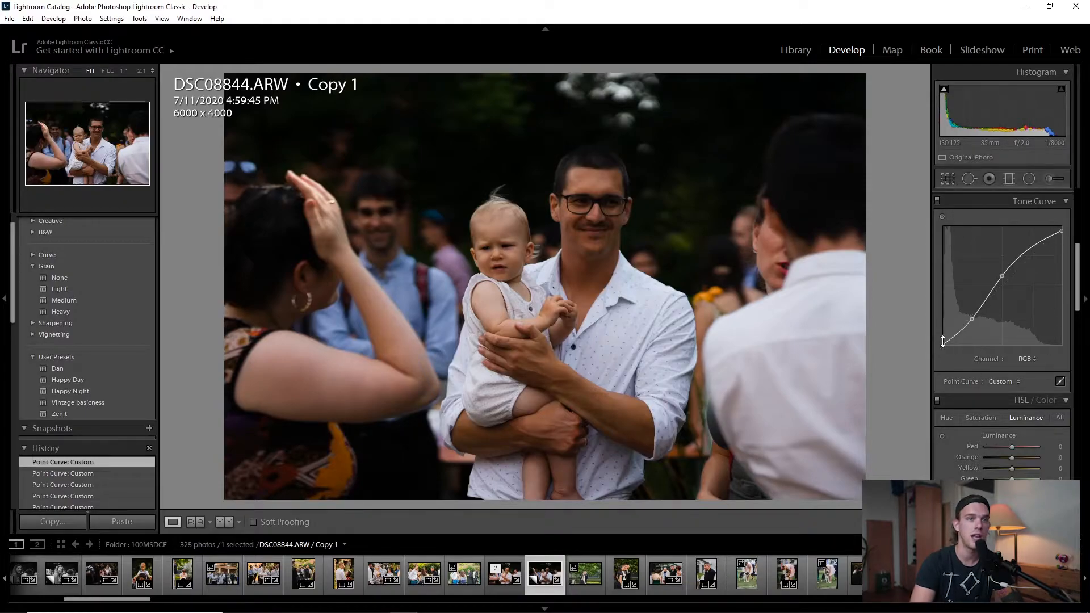
pyautogui.moveTo(941, 345); pyautogui.dragTo(935, 350)
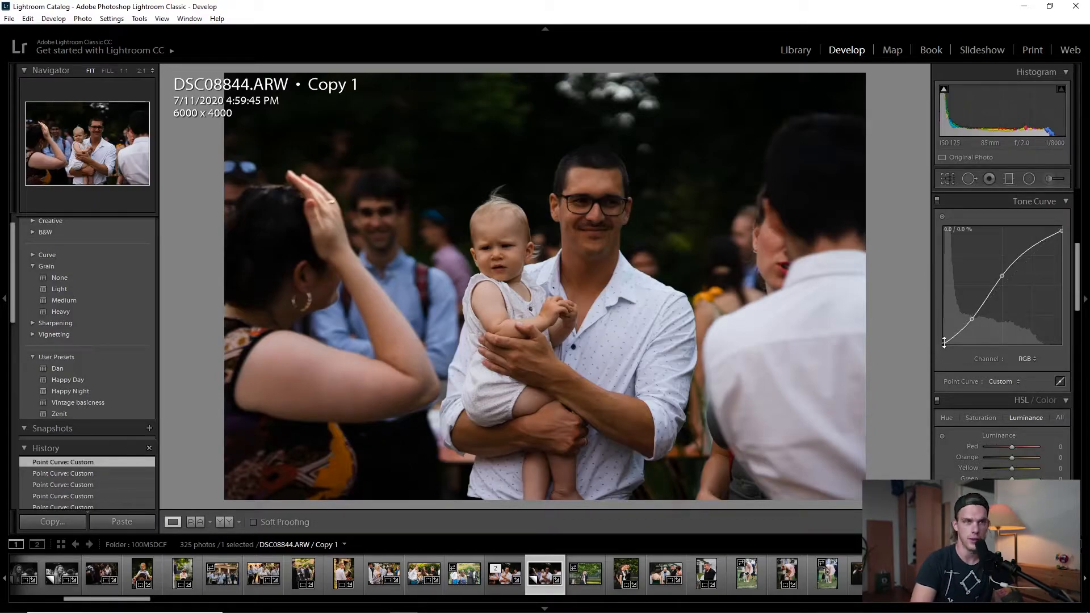
pyautogui.moveTo(943, 342); pyautogui.dragTo(912, 338)
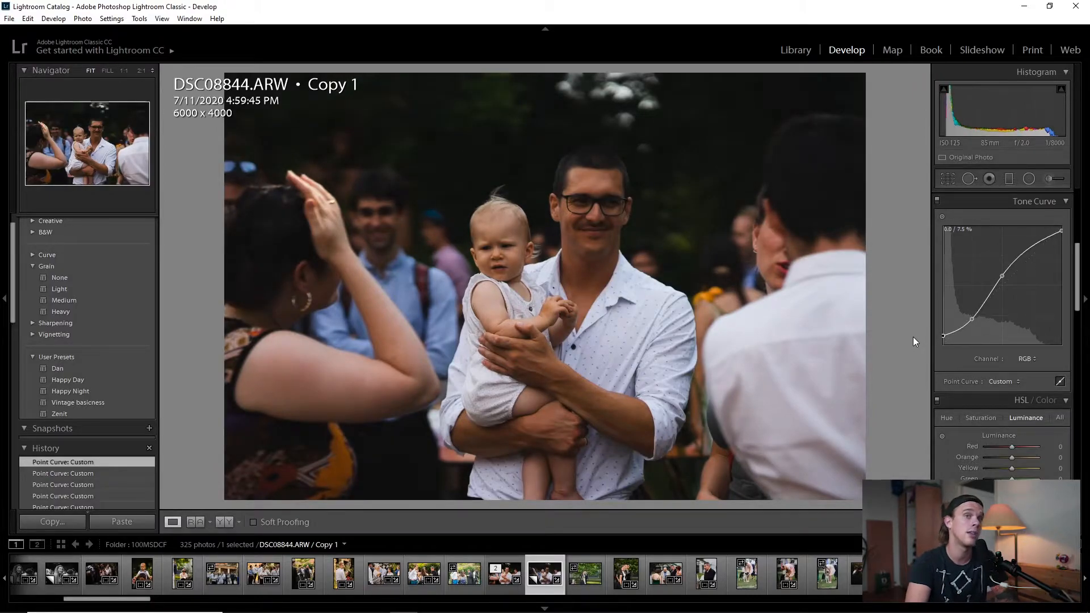
pyautogui.moveTo(910, 339); pyautogui.dragTo(904, 342)
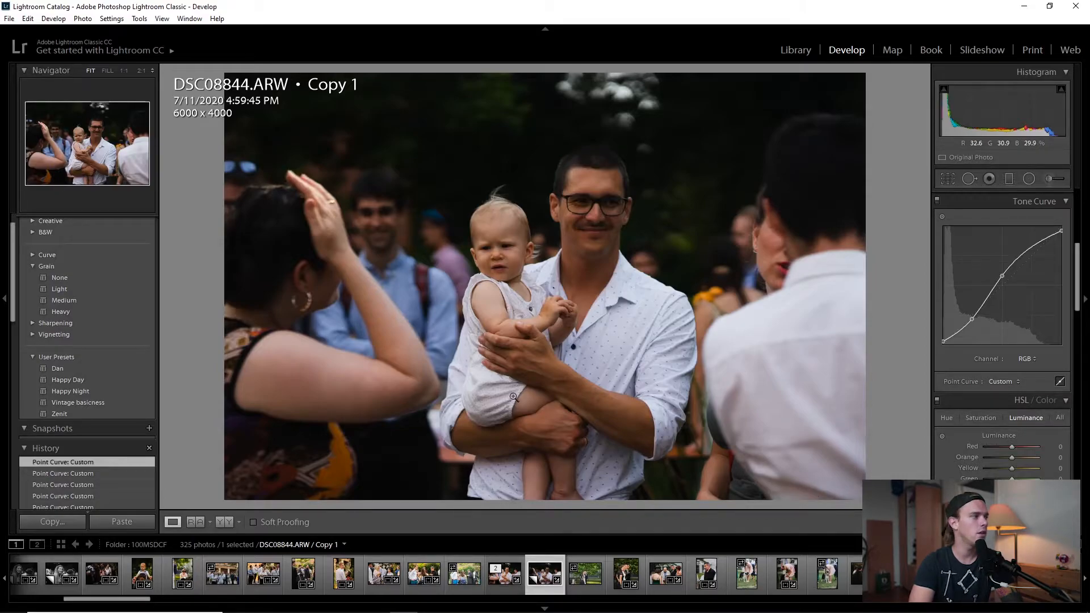
# Compare the edit with the unedited photo by resetting all develop settings and undoing the reset
pyautogui.scroll(-4, 136, 450)
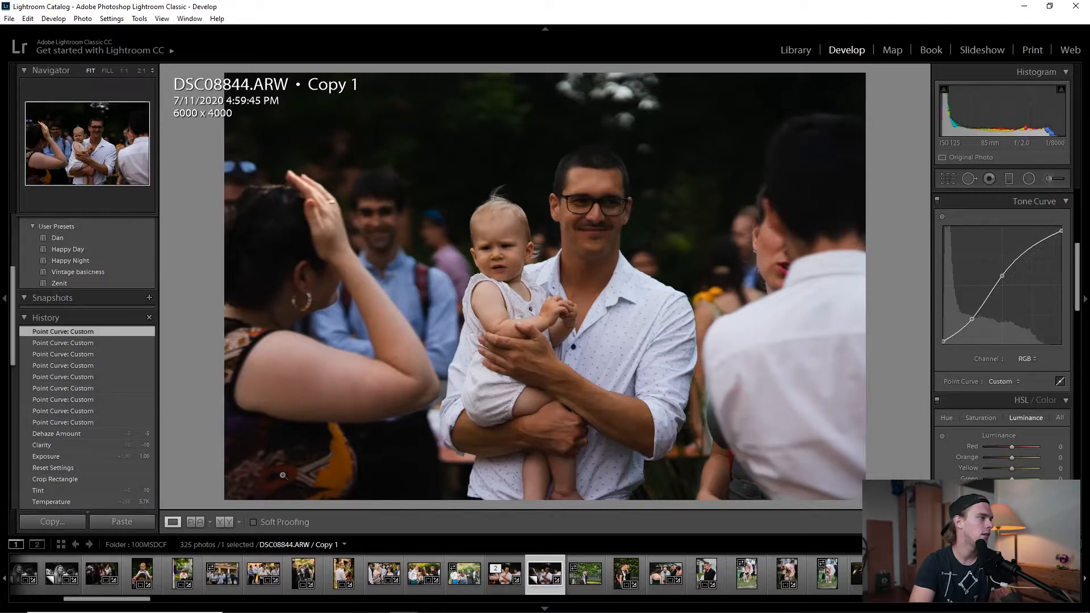
pyautogui.scroll(-2, 283, 475)
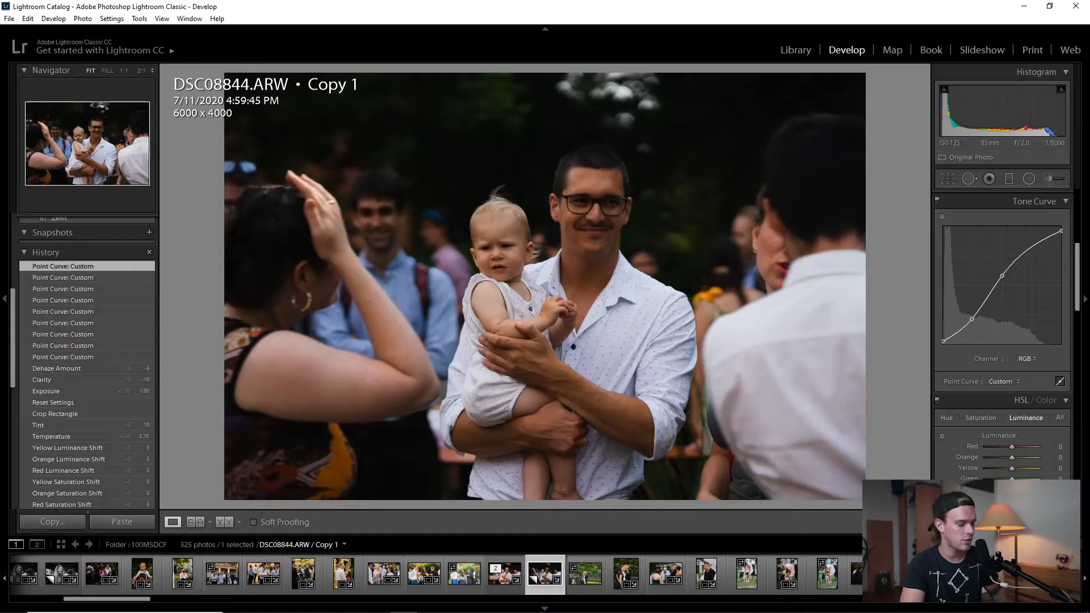
pyautogui.hotkey('ctrl', 'shift', 'r')
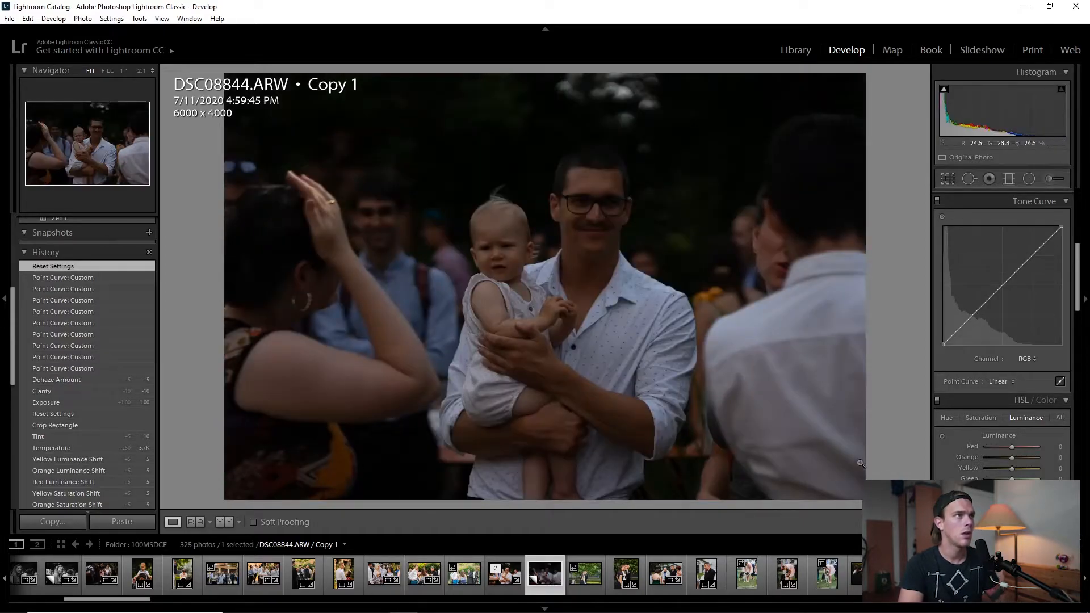
pyautogui.hotkey('ctrl', 'z')
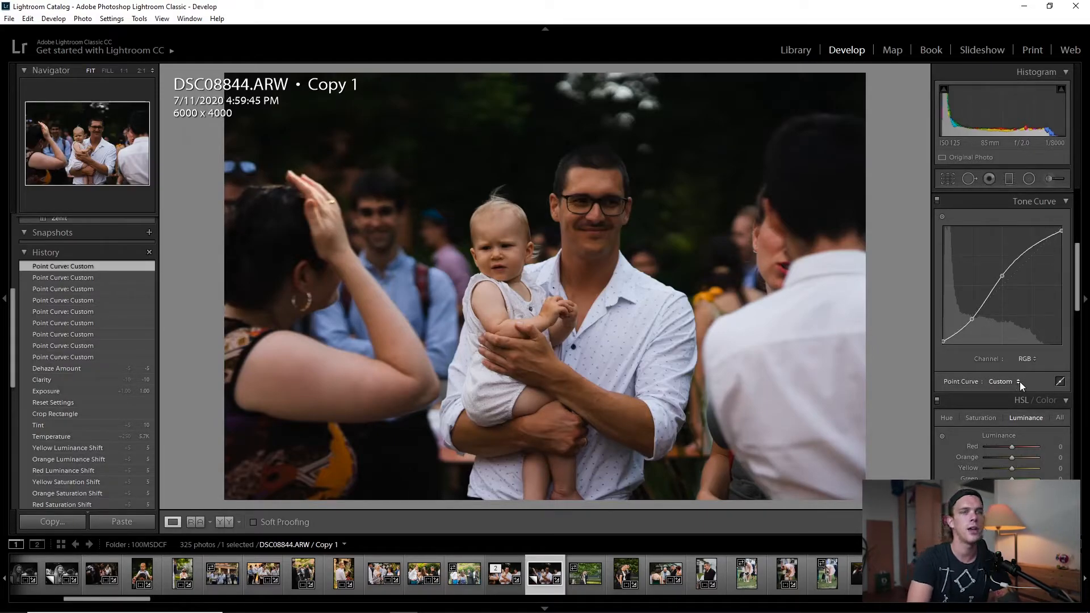
# Set HSL saturation to green -44, aqua -47 and blue -64, and luminance to green -38, aqua -40 and blue -22
pyautogui.scroll(-2, 1016, 381)
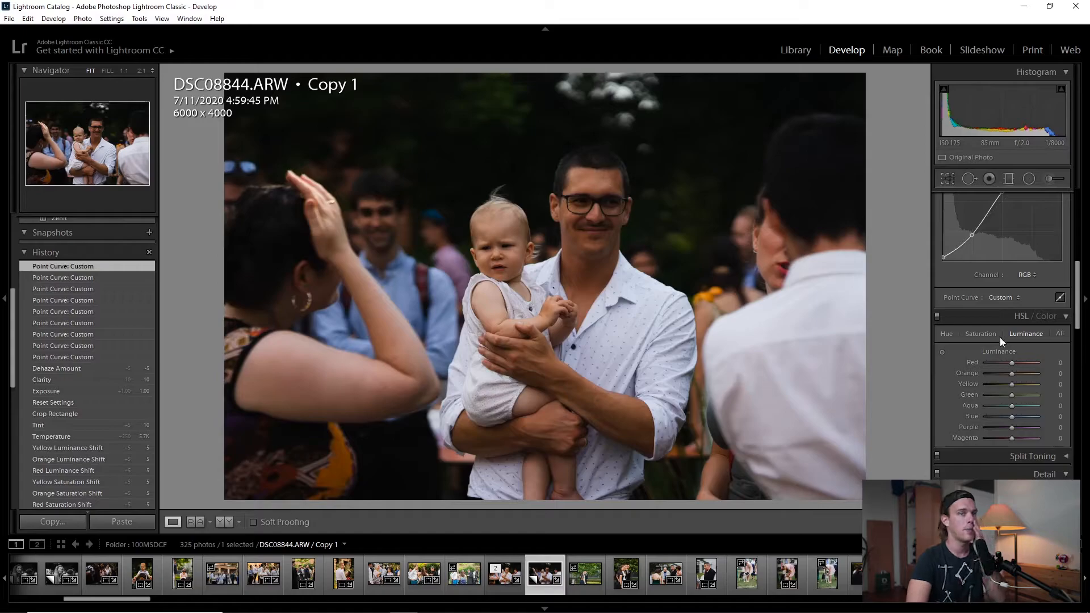
pyautogui.click(982, 334)
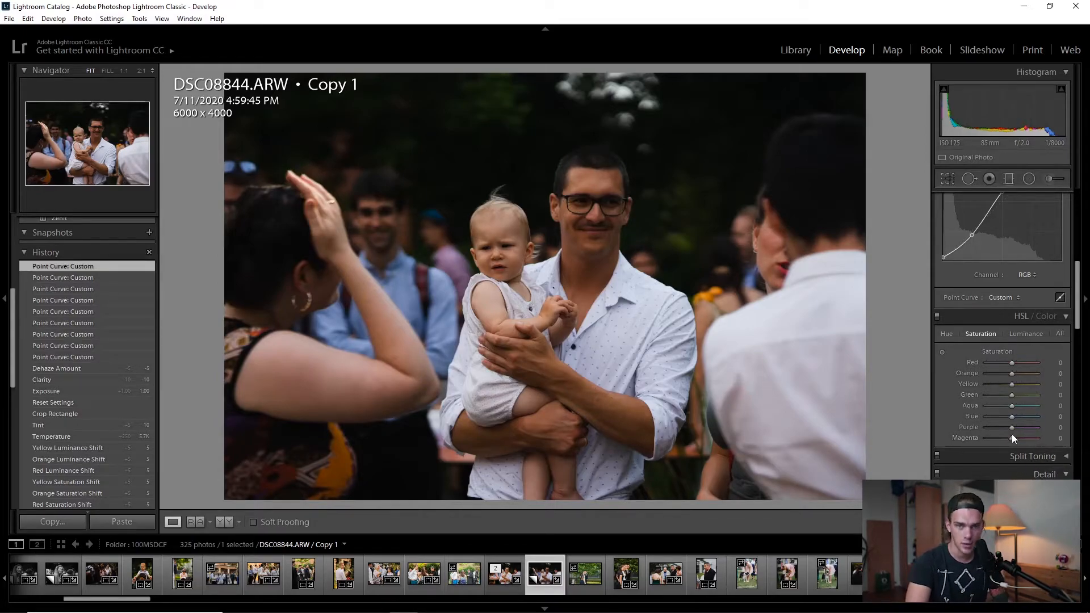
pyautogui.moveTo(1011, 395); pyautogui.dragTo(1006, 418)
pyautogui.click(1020, 333)
pyautogui.click(989, 335)
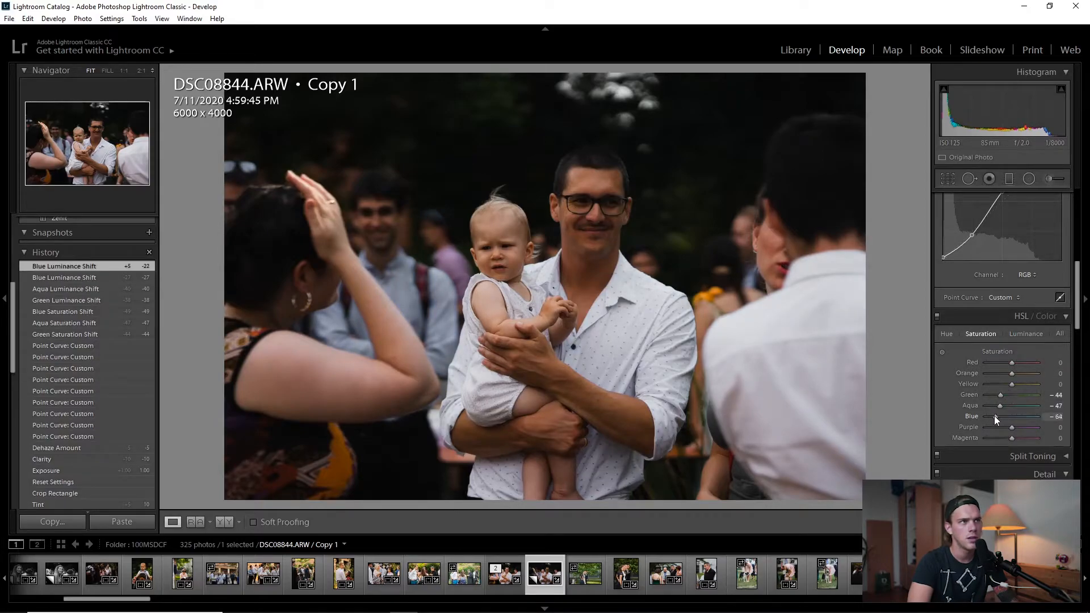
pyautogui.moveTo(995, 418); pyautogui.dragTo(994, 417)
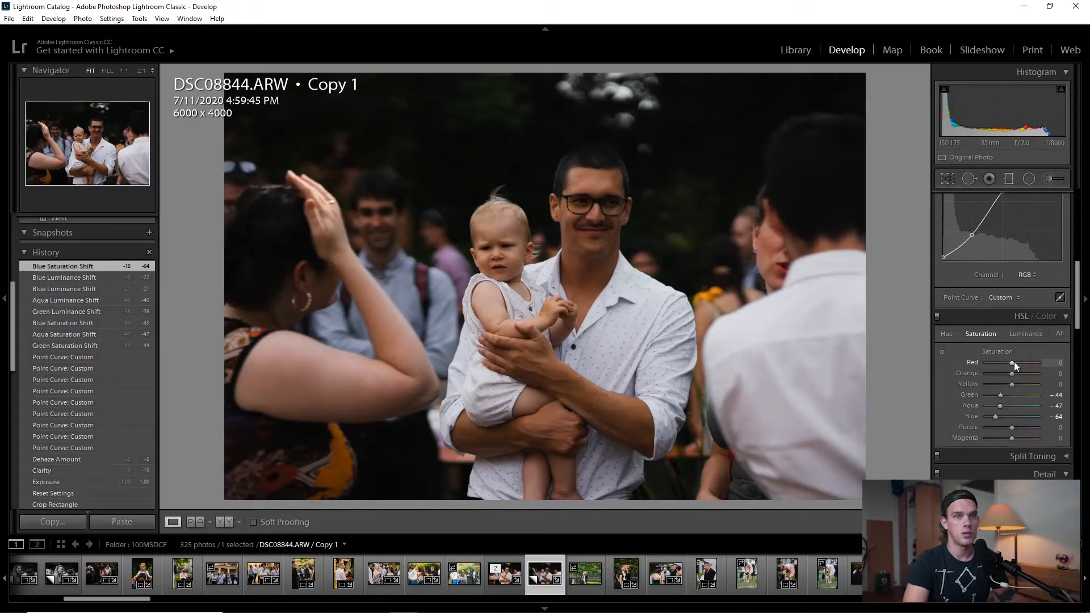
# Raise the HSL saturation of red, orange and yellow to +5 each
pyautogui.click(1014, 362)
pyautogui.moveTo(1011, 373); pyautogui.dragTo(1011, 381)
pyautogui.click(1011, 381)
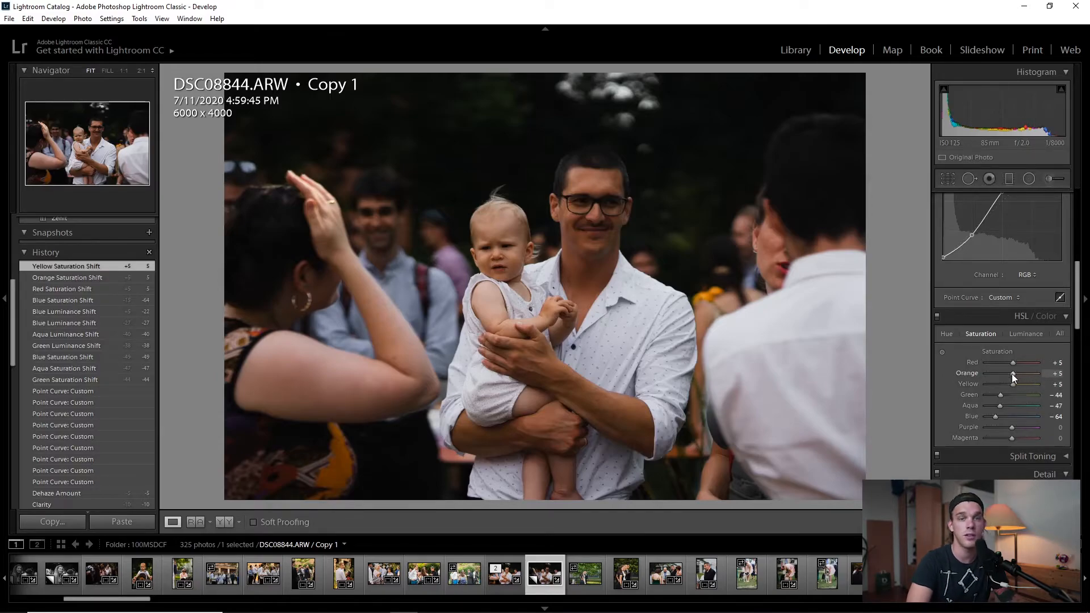
# Try the orange saturation at +100 on the skin tones, and set it back to +5
pyautogui.moveTo(1012, 374); pyautogui.dragTo(1034, 377)
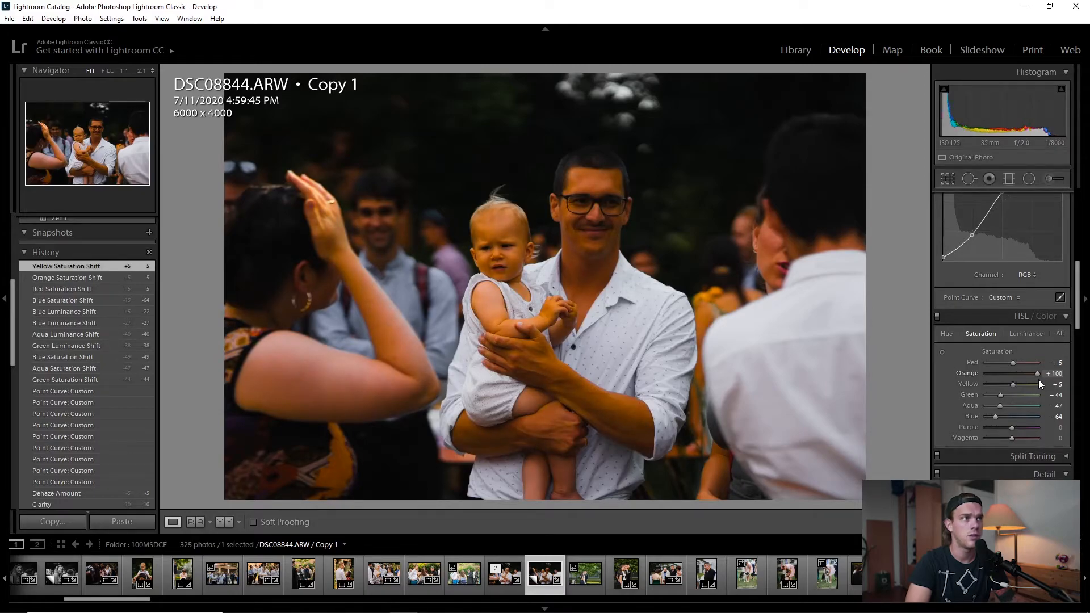
pyautogui.moveTo(1037, 379); pyautogui.dragTo(1013, 377)
pyautogui.doubleClick(1011, 375)
pyautogui.press('Up')
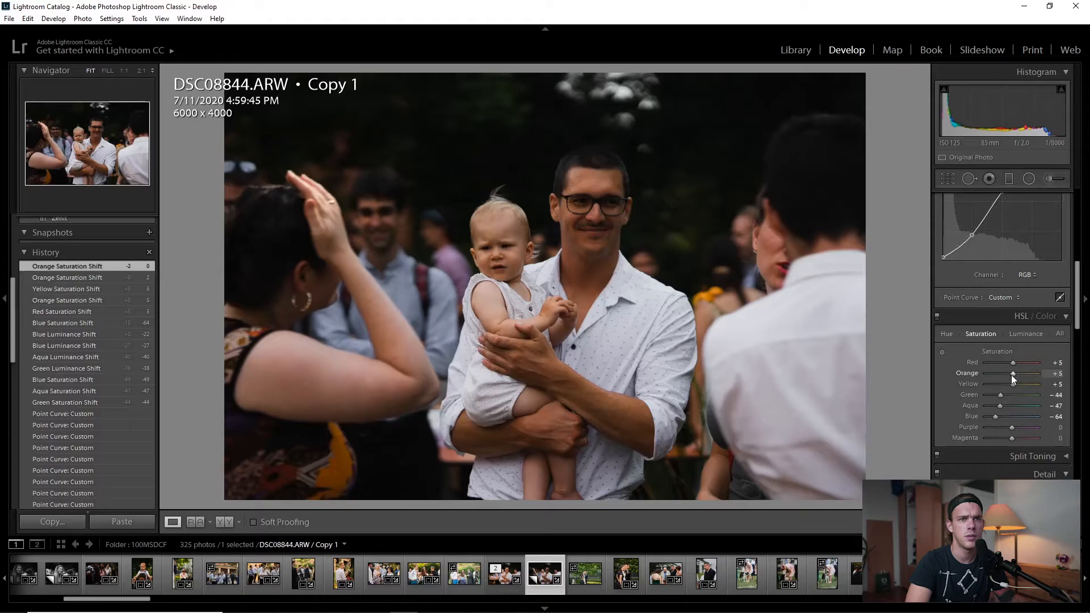
# Set the HSL luminance of red to +5, orange to +22 and yellow to +5
pyautogui.click(1025, 333)
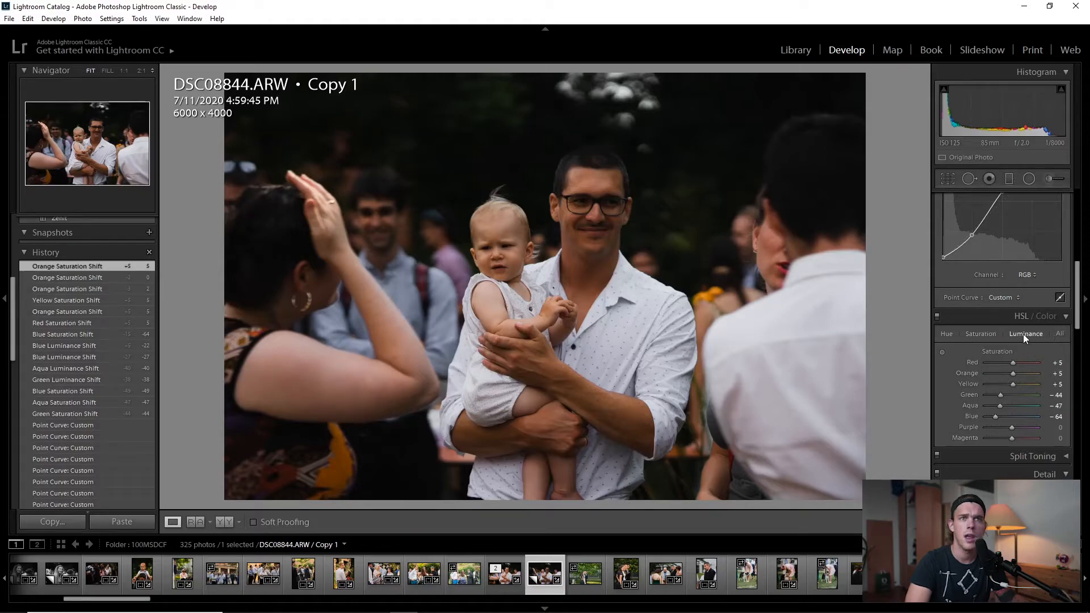
pyautogui.press('Up')
pyautogui.press('Up')
pyautogui.press('Up')
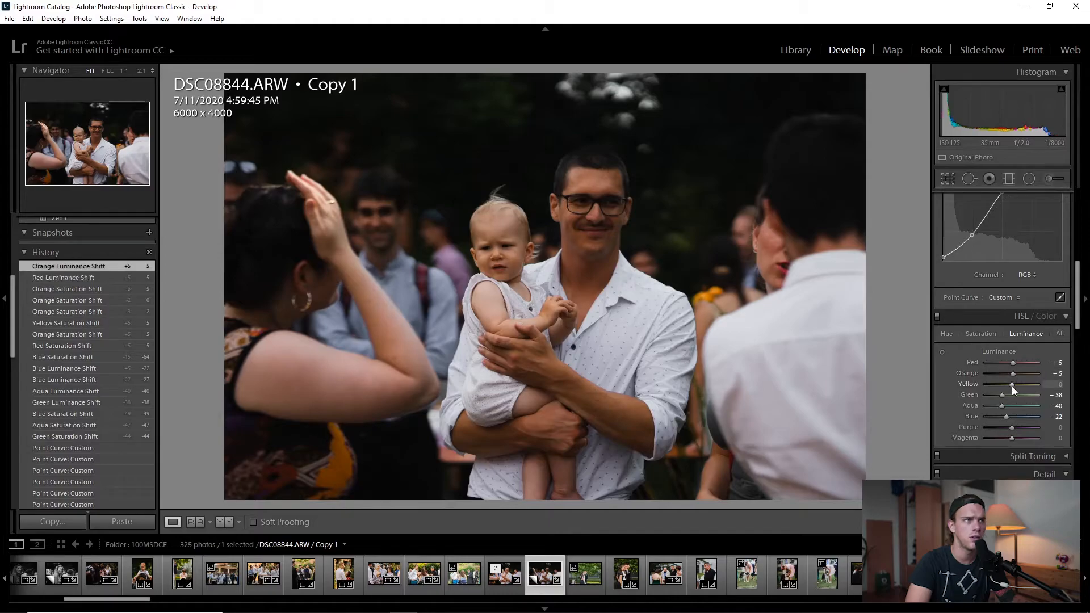
pyautogui.moveTo(1013, 373); pyautogui.dragTo(1017, 374)
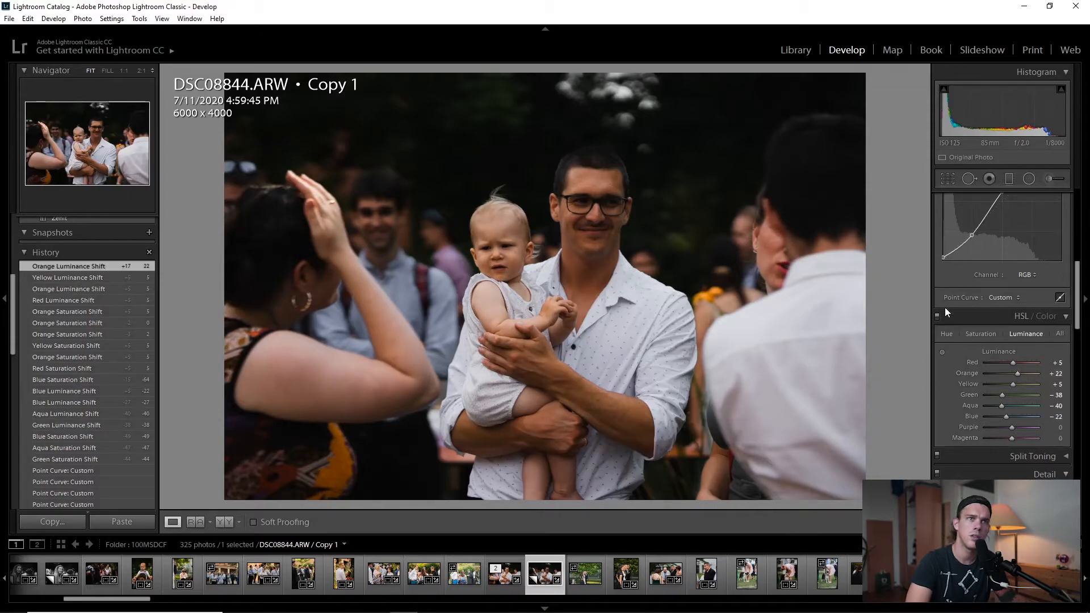
# Set the basic adjustments to saturation +5, temperature 5650, tint +9 and exposure +1.10
pyautogui.scroll(10, 959, 303)
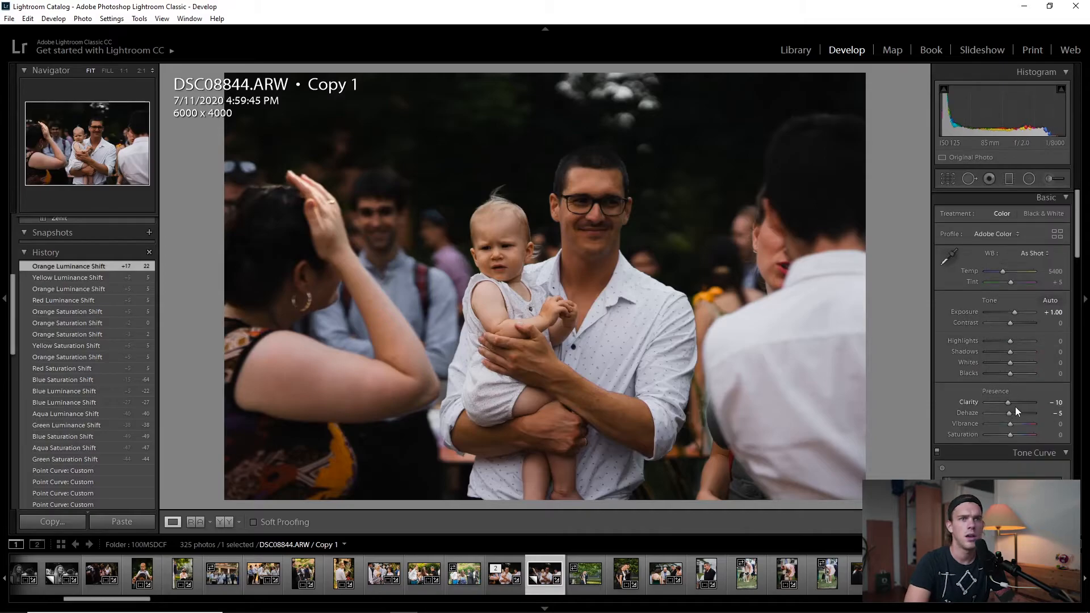
pyautogui.scroll(1, 1009, 436)
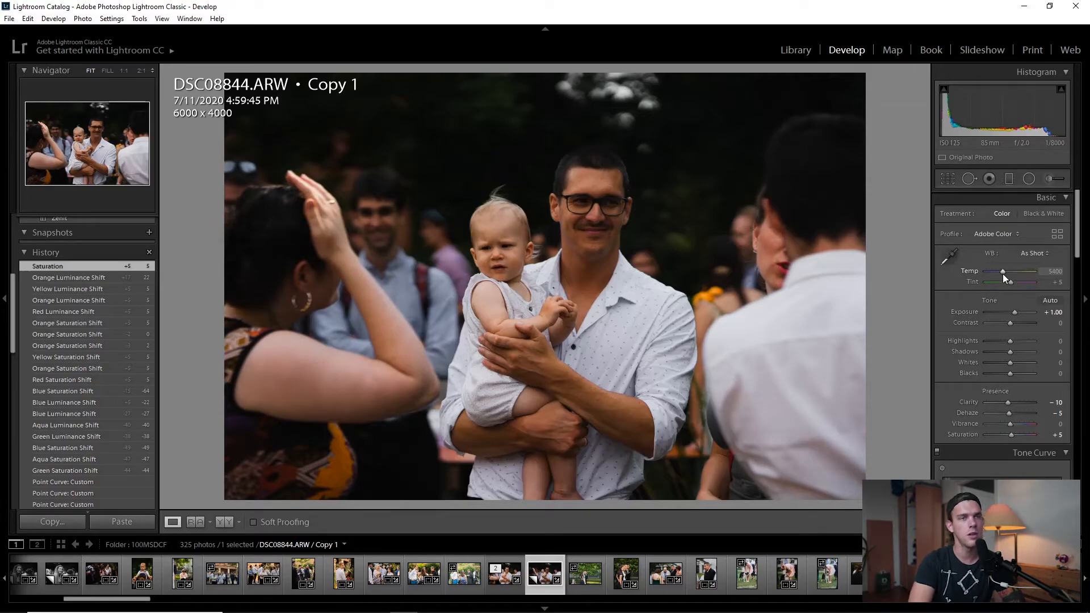
pyautogui.press('Up')
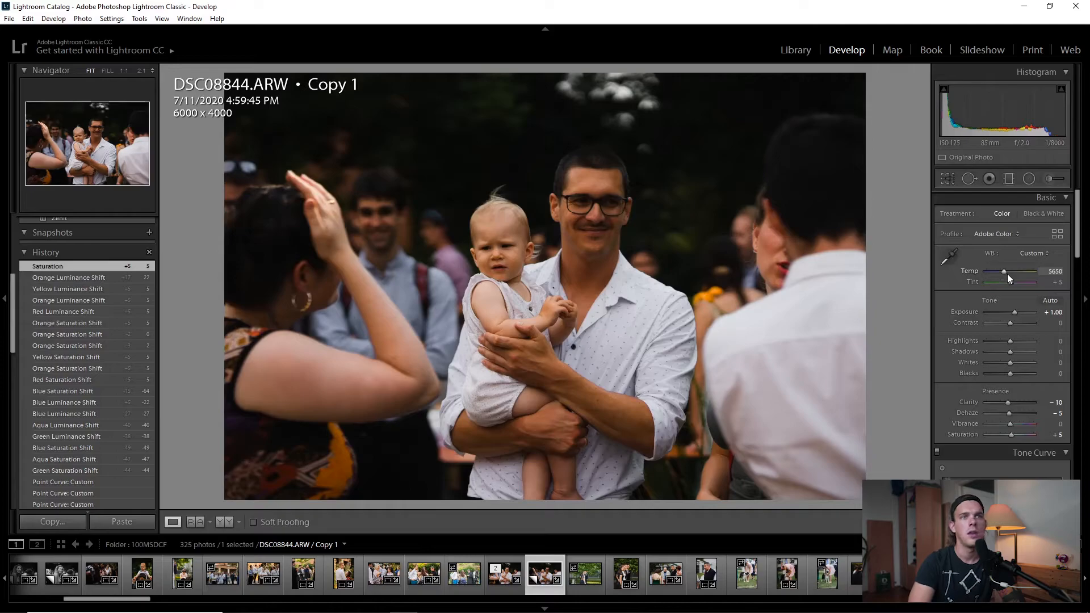
pyautogui.press('Down')
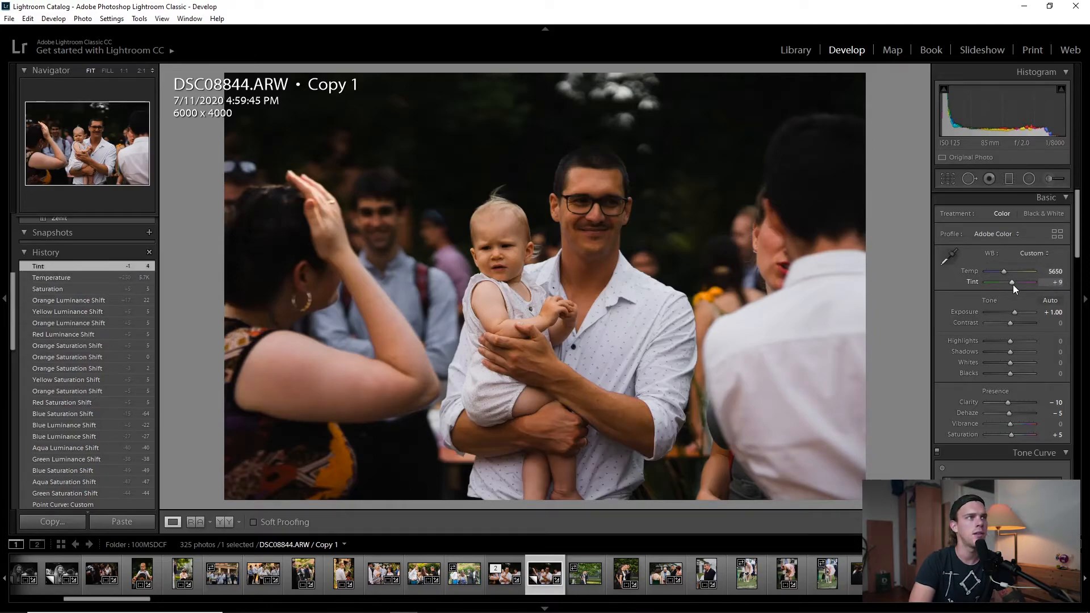
pyautogui.press('Return')
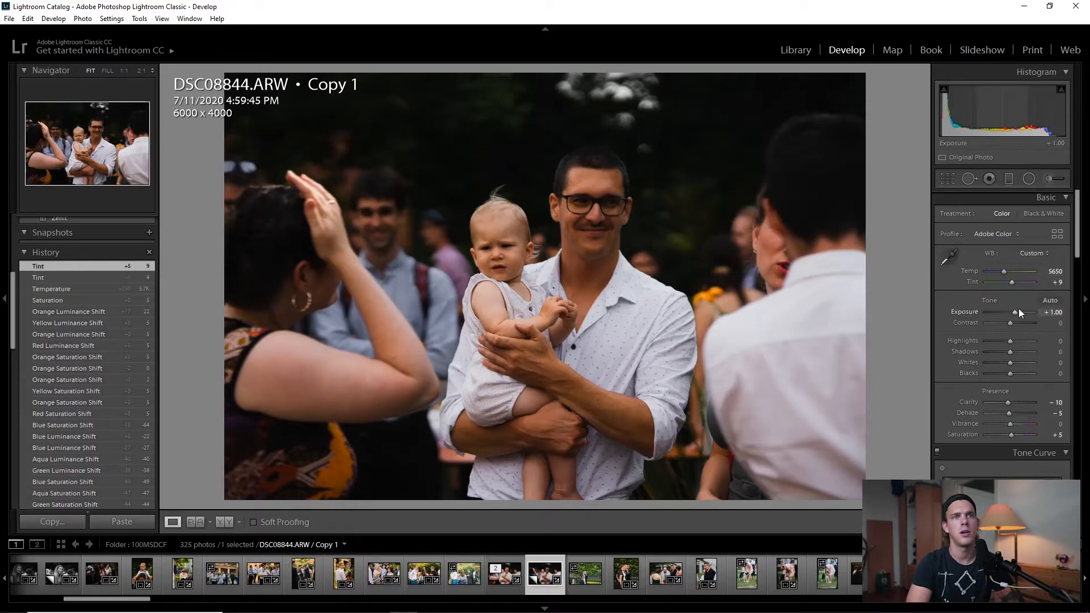
pyautogui.hotkey('shift', 'Up')
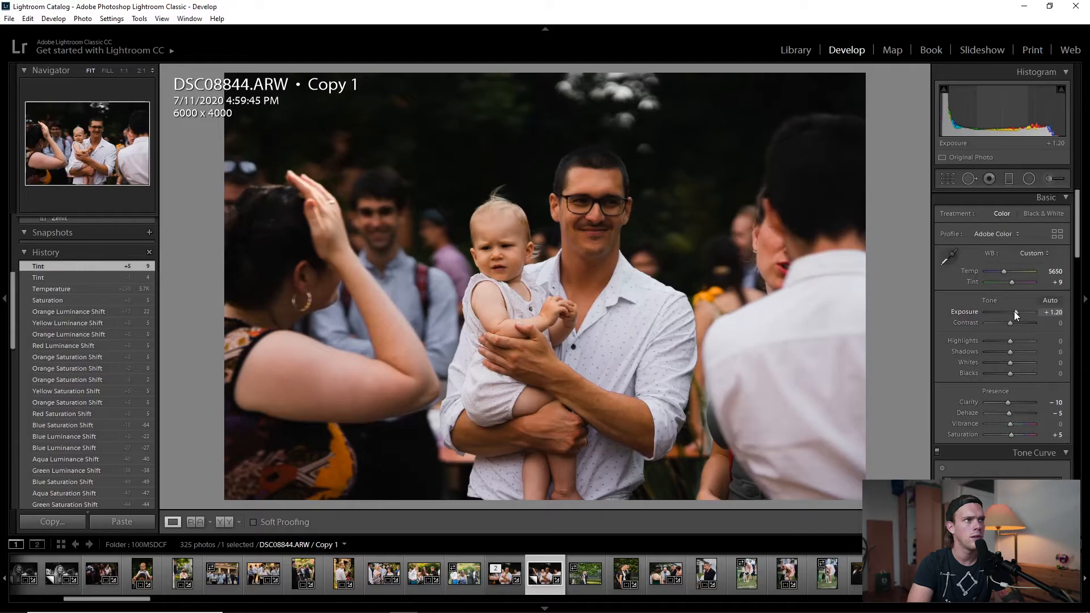
pyautogui.press('Down')
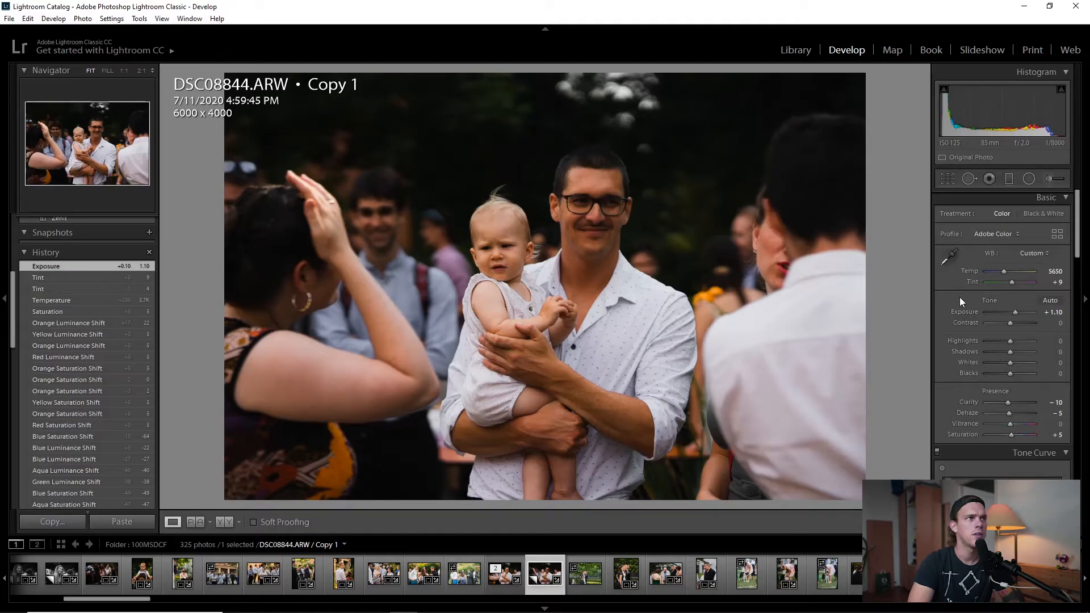
# Add an inverted radial filter around the man's head with exposure 0.35 and feather 50
pyautogui.click(1030, 179)
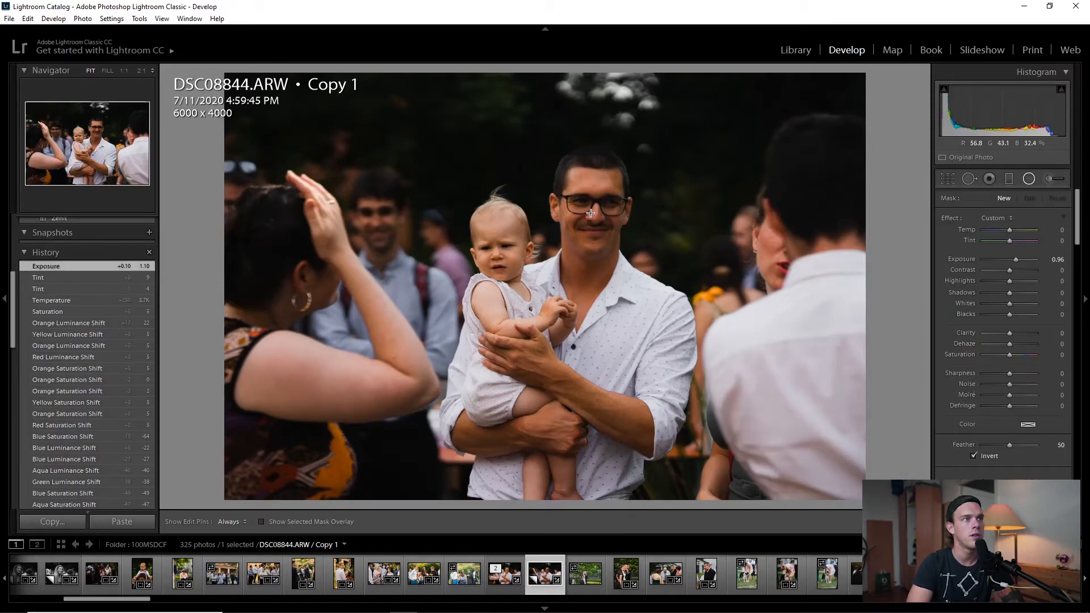
pyautogui.moveTo(595, 218); pyautogui.dragTo(640, 280)
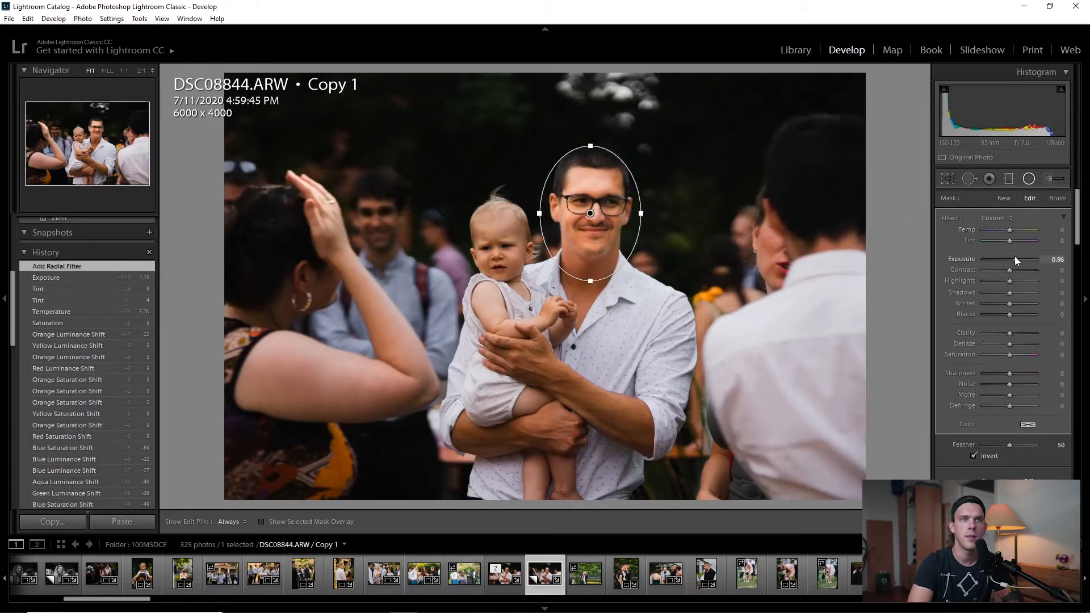
pyautogui.moveTo(1016, 260); pyautogui.dragTo(1013, 261)
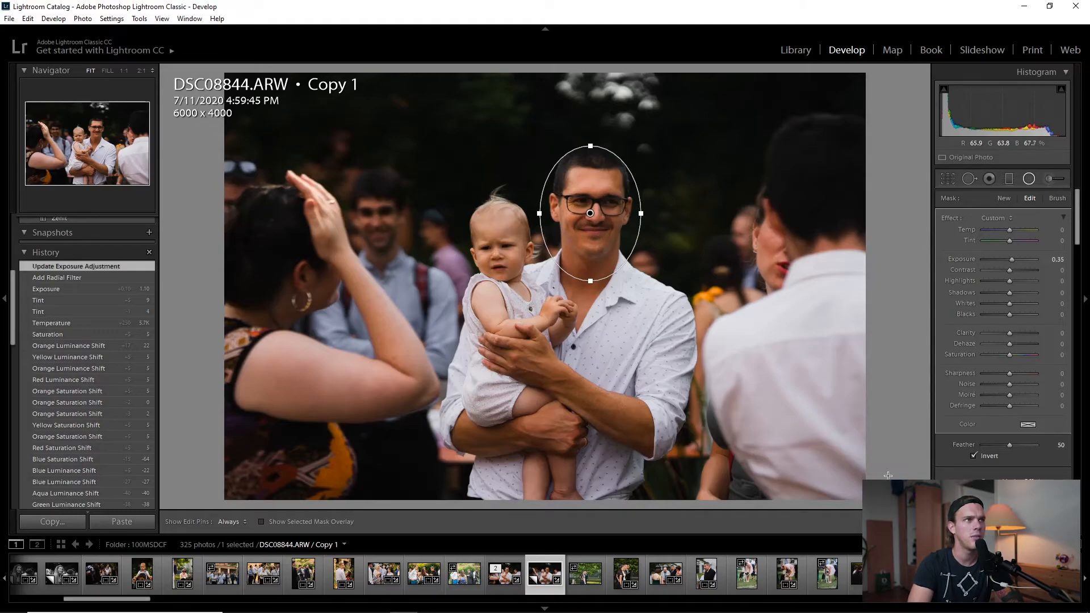
pyautogui.click(913, 521)
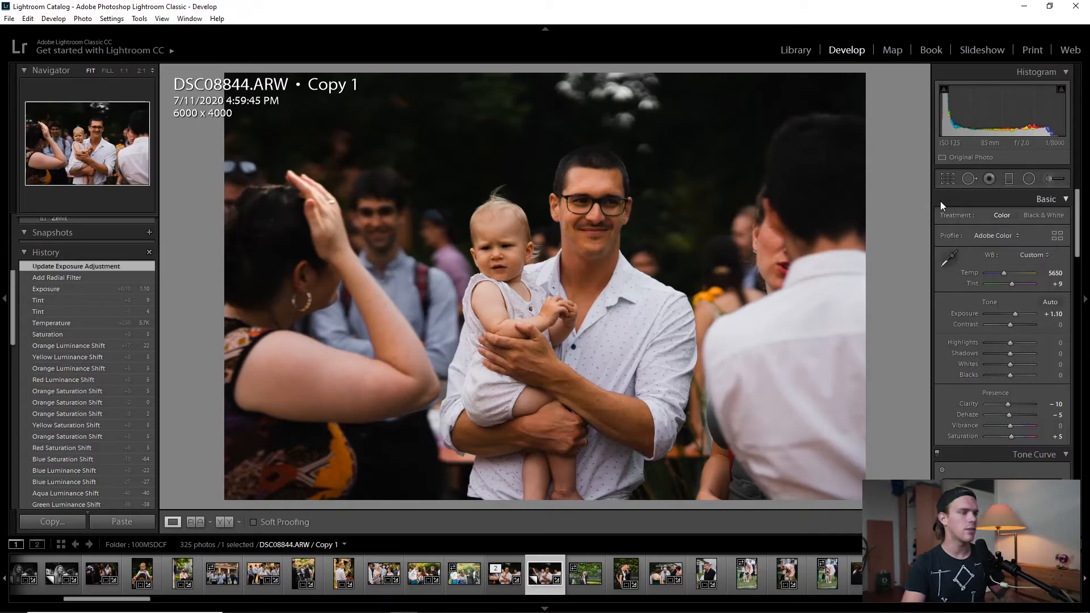
# Crop the photo to a 4 x 5 / 8 x 10 portrait frame centred on the man and the baby
pyautogui.press('r')
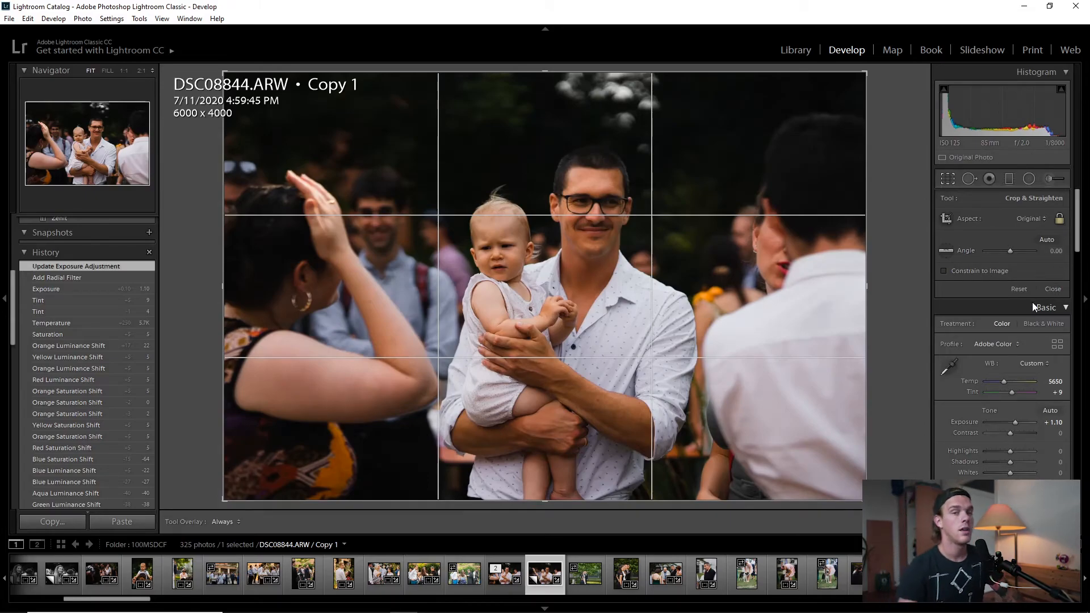
pyautogui.click(1033, 222)
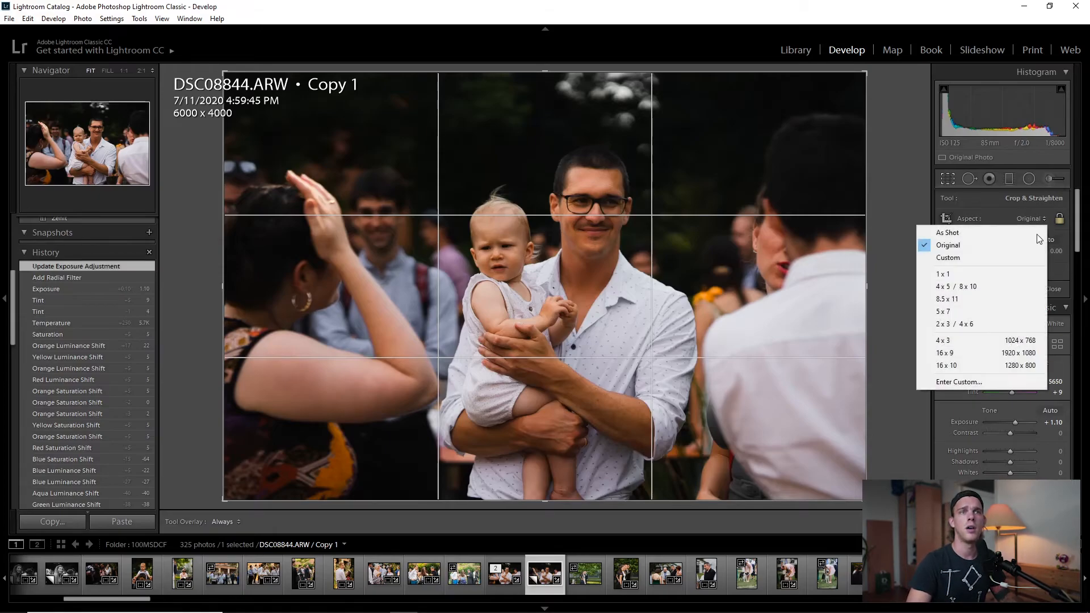
pyautogui.click(996, 285)
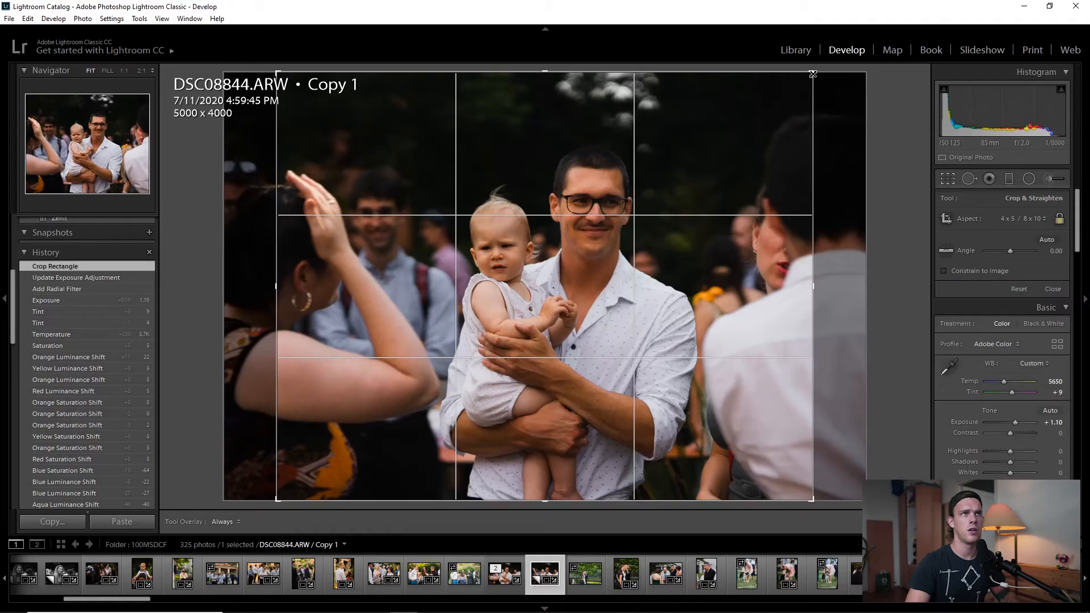
pyautogui.moveTo(813, 74); pyautogui.dragTo(596, 173)
pyautogui.moveTo(598, 292); pyautogui.dragTo(488, 284)
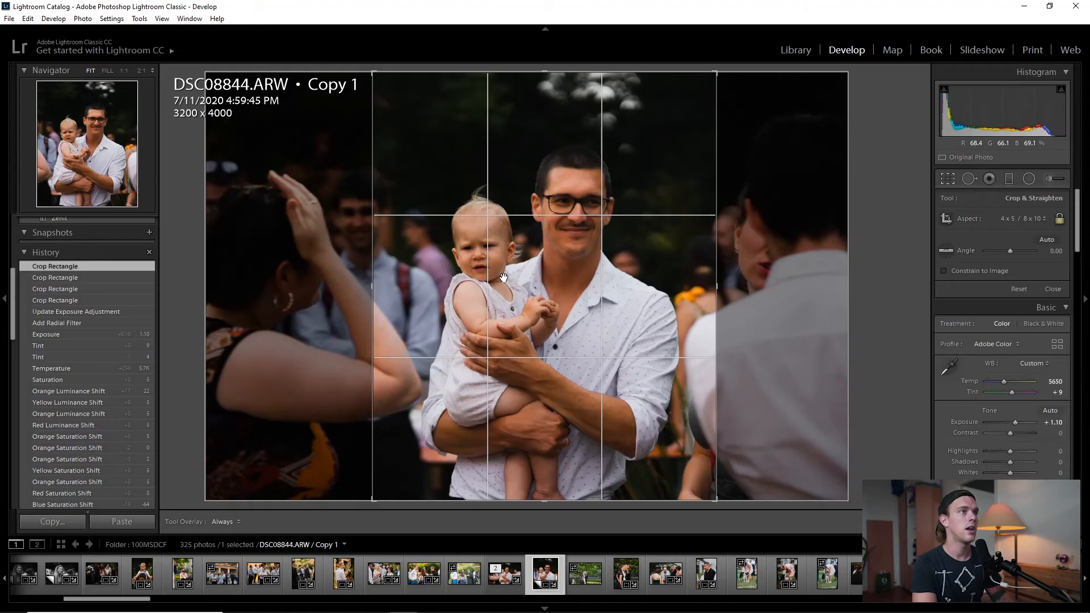
# Check the crop with Lights Out, shift the photo slightly right within the frame, and apply the crop
pyautogui.press('l')
pyautogui.press('l')
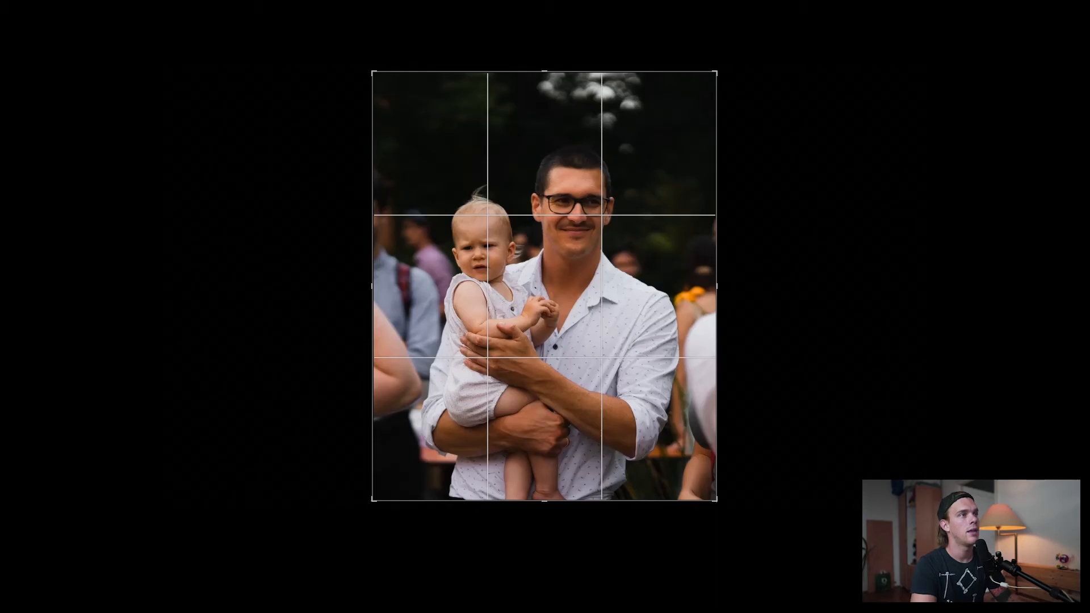
pyautogui.moveTo(518, 307); pyautogui.dragTo(537, 299)
pyautogui.press('l')
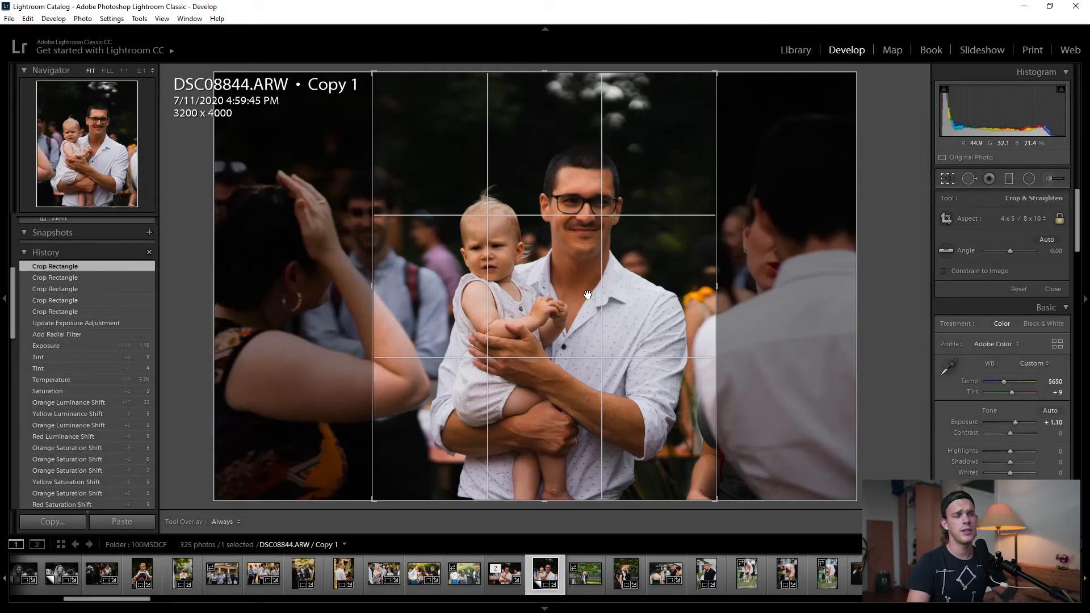
pyautogui.press('Return')
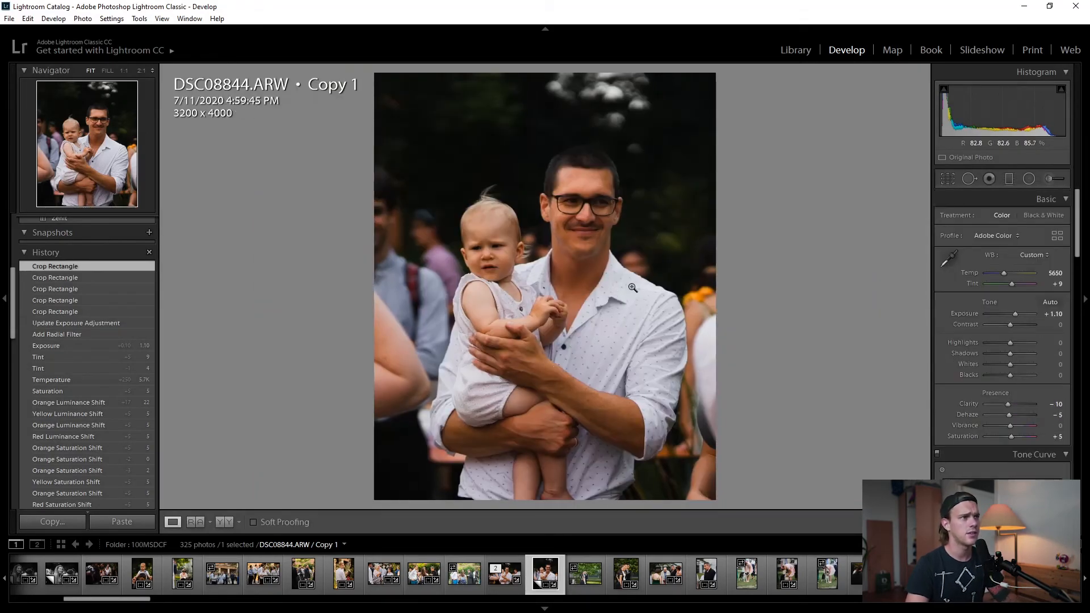
# Undo the last crop repositioning changes one after another
pyautogui.hotkey('ctrl', 'z')
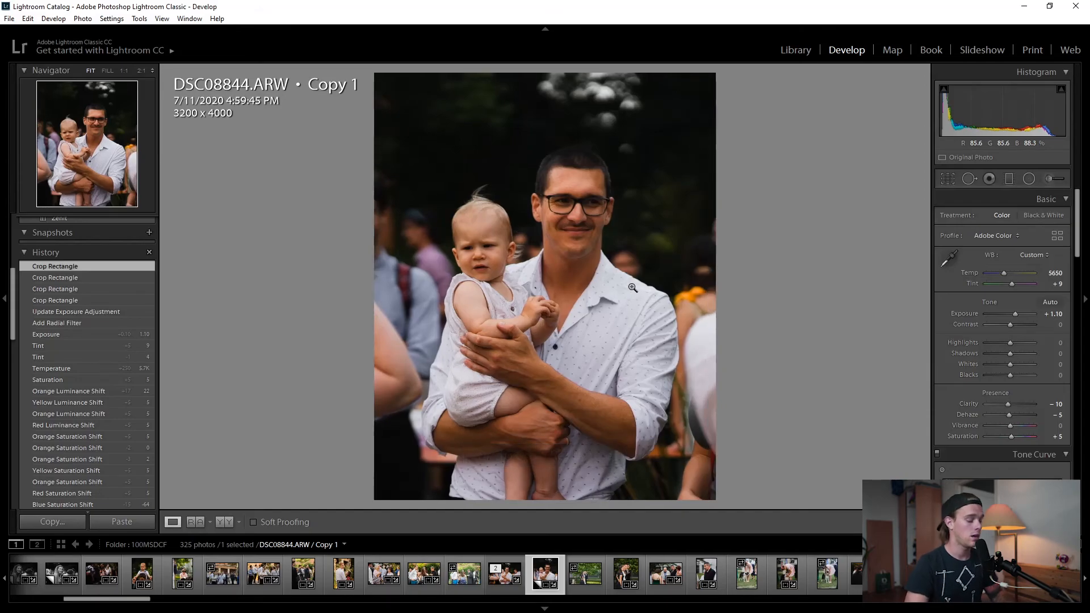
pyautogui.hotkey('ctrl', 'z')
pyautogui.hotkey('ctrl', 'z')
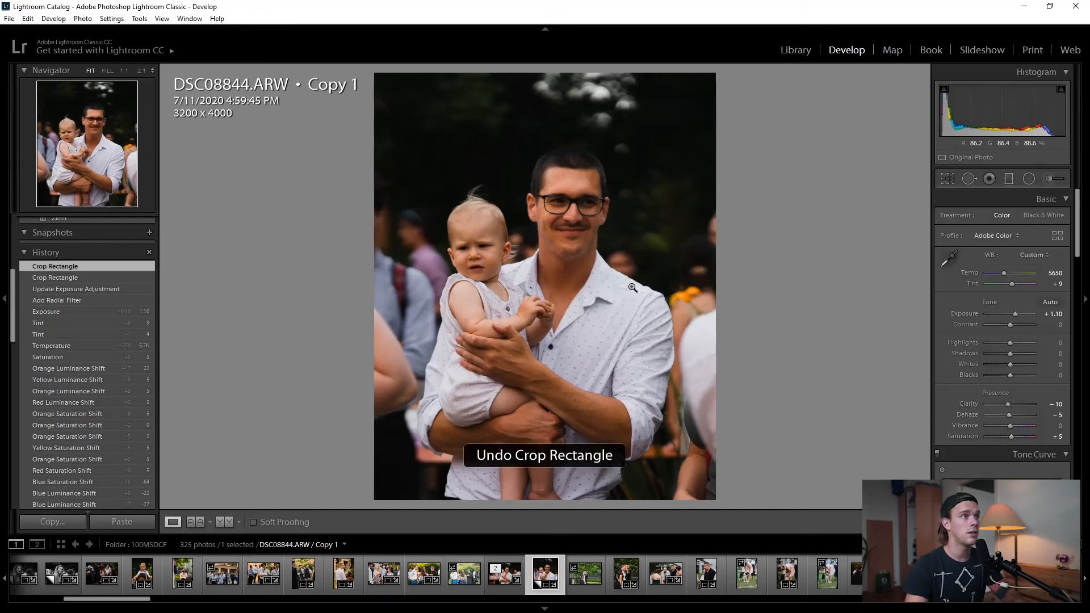
pyautogui.hotkey('ctrl', 'z')
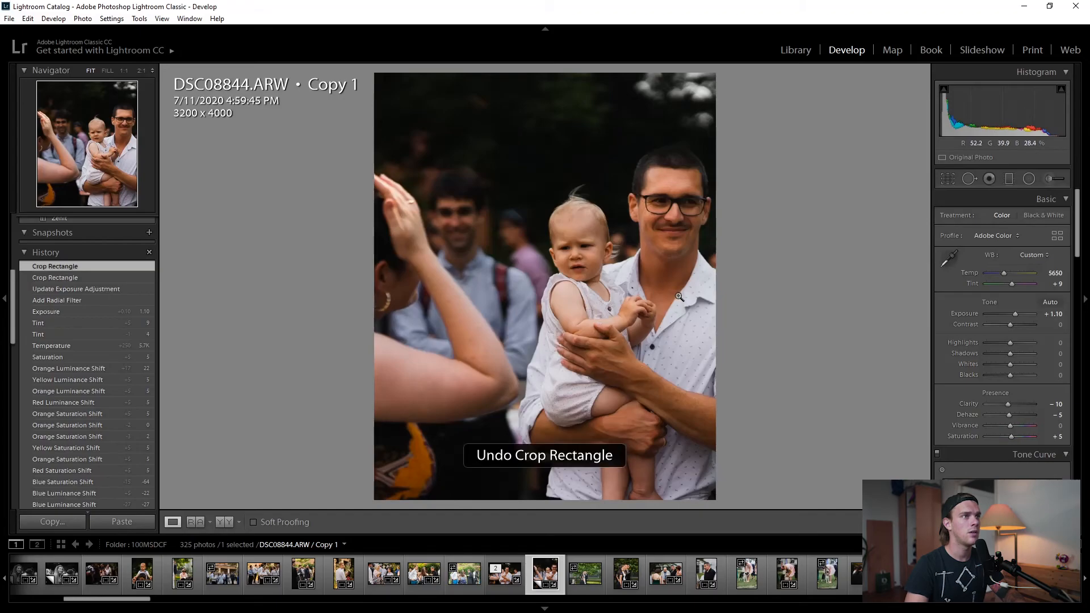